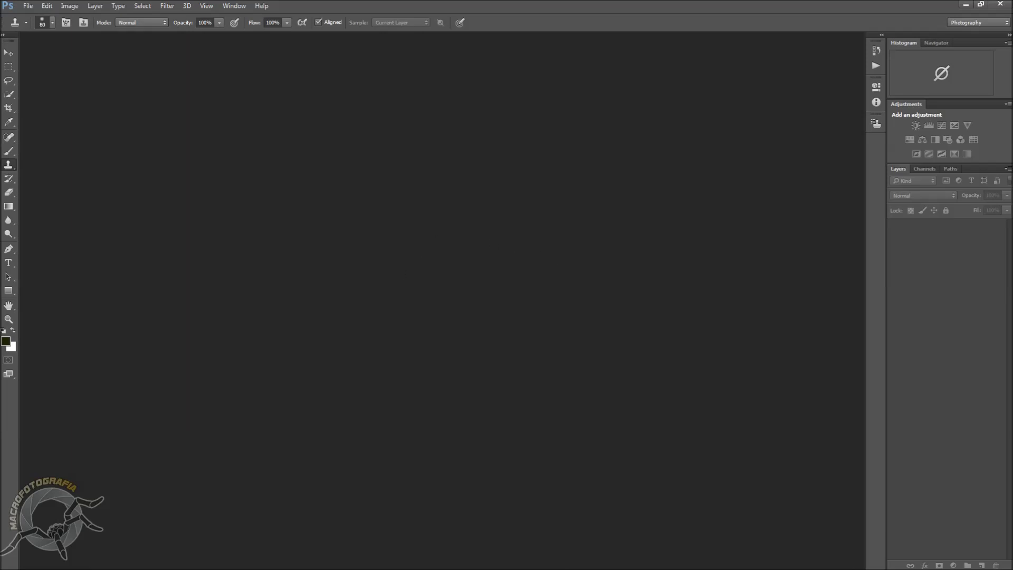
# - Open the _MG_7256 JPG photo of the old farmhouse and wooden cart from its folder
pyautogui.click(146, 563)
pyautogui.click(317, 227)
pyautogui.moveTo(313, 216); pyautogui.dragTo(124, 268)
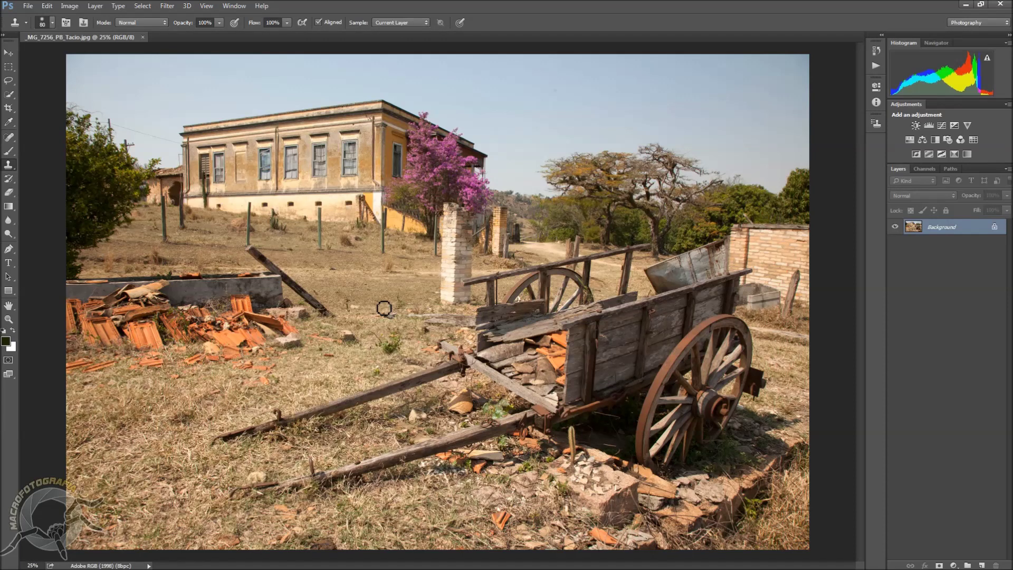
pyautogui.keyDown('alt'); pyautogui.click(575, 256); pyautogui.keyUp('alt')
# - Desaturate the photo completely with a Hue/Saturation adjustment, setting Saturation to -100
pyautogui.click(71, 6)
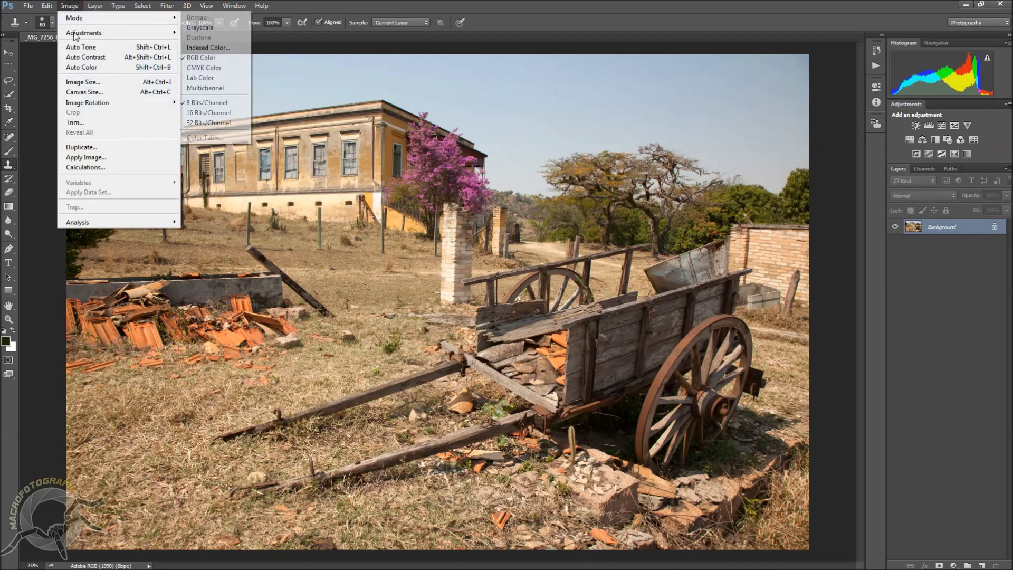
pyautogui.moveTo(167, 39)
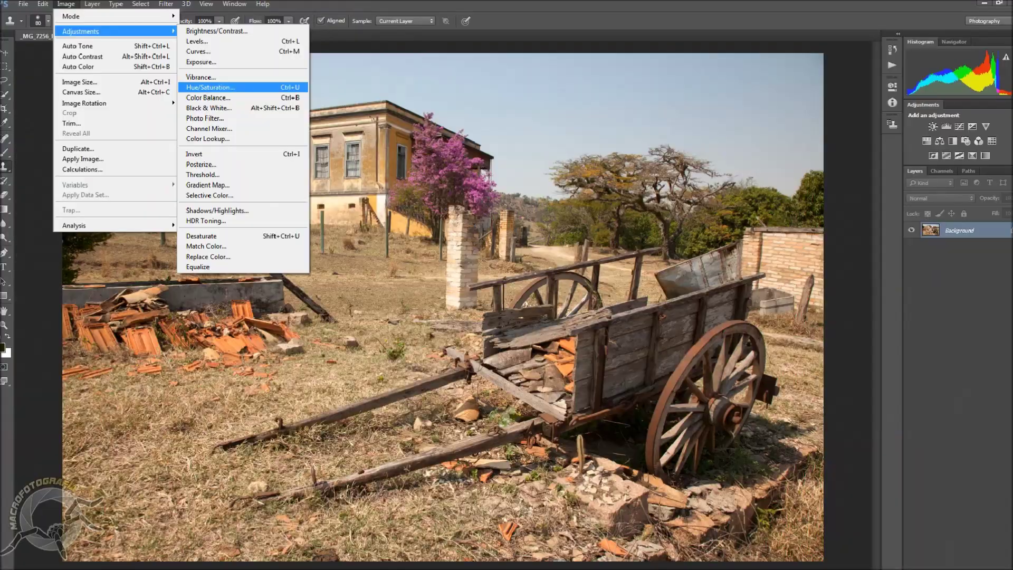
pyautogui.click(206, 87)
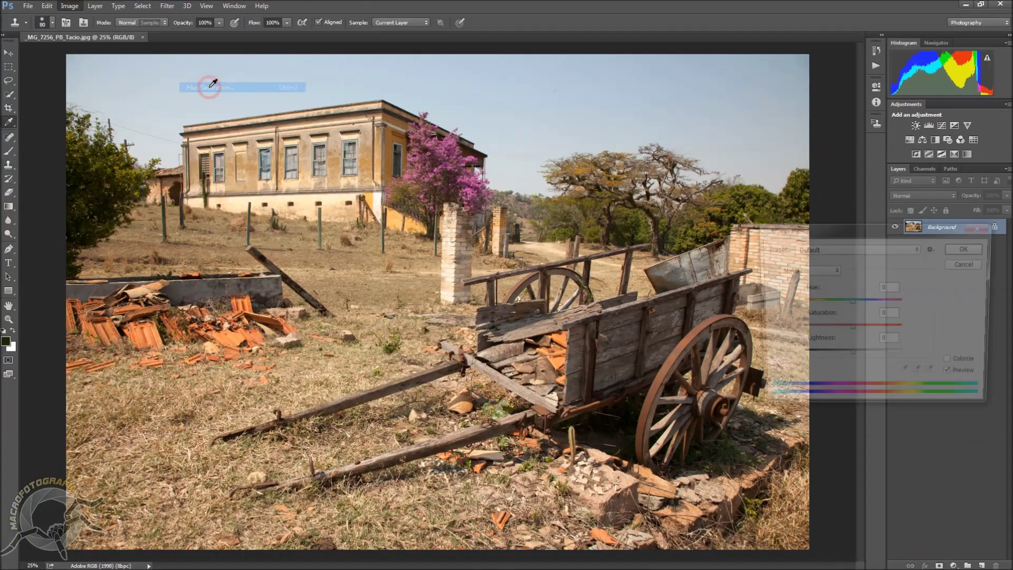
pyautogui.moveTo(849, 328); pyautogui.dragTo(771, 325)
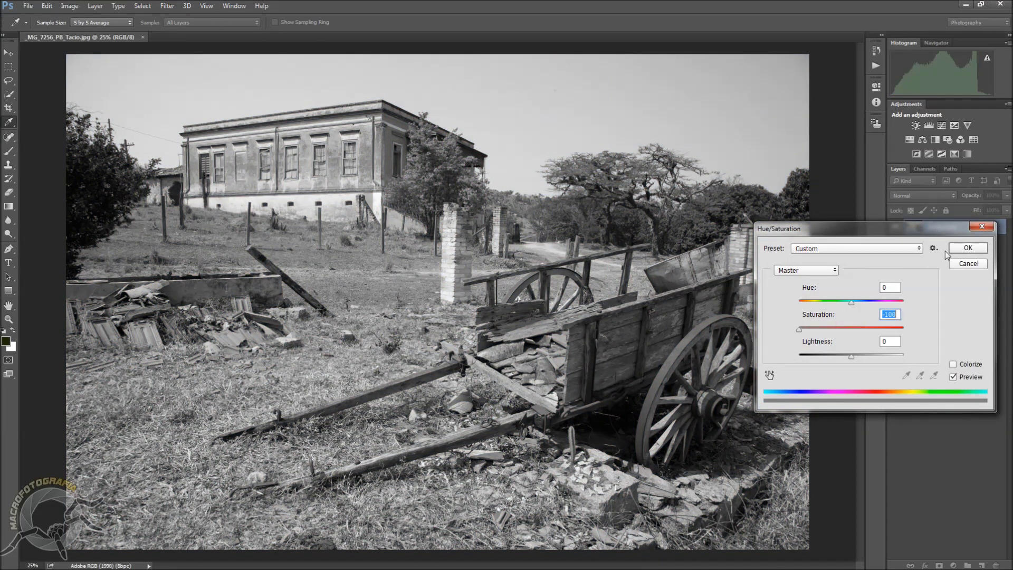
pyautogui.click(967, 248)
# - Revert the photo to its originally opened colour snapshot in the history
pyautogui.press('s')
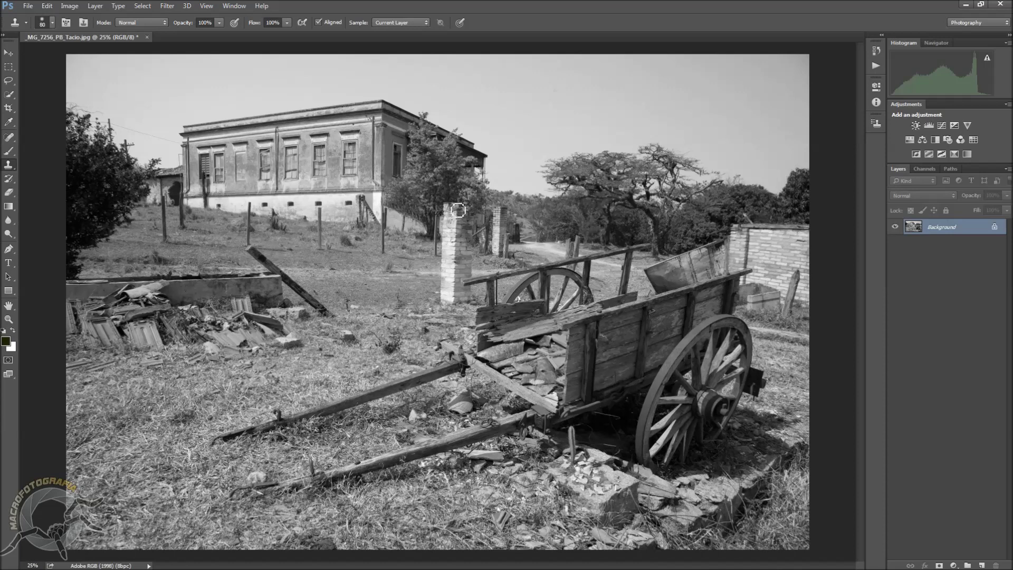
pyautogui.click(876, 51)
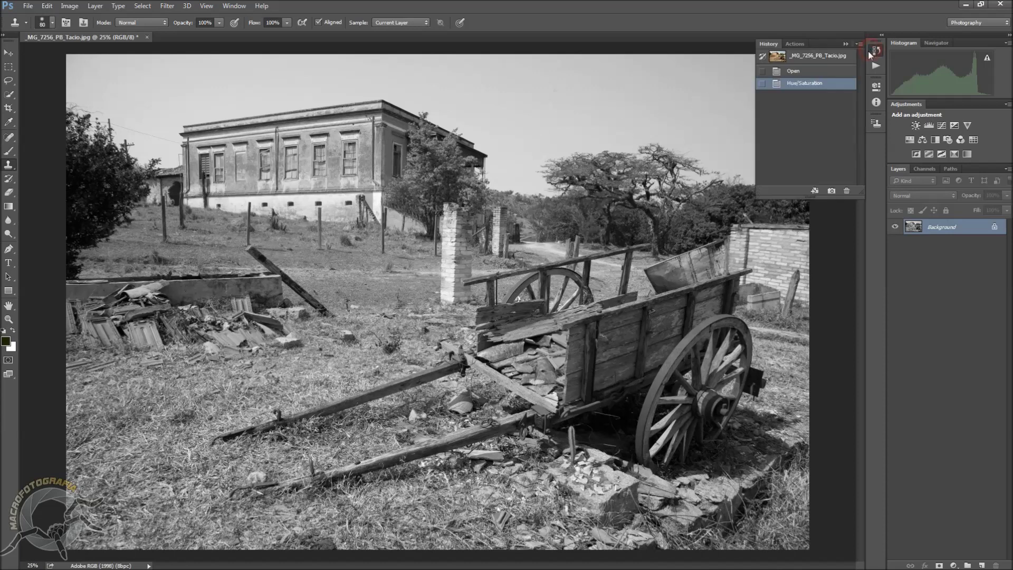
pyautogui.click(795, 59)
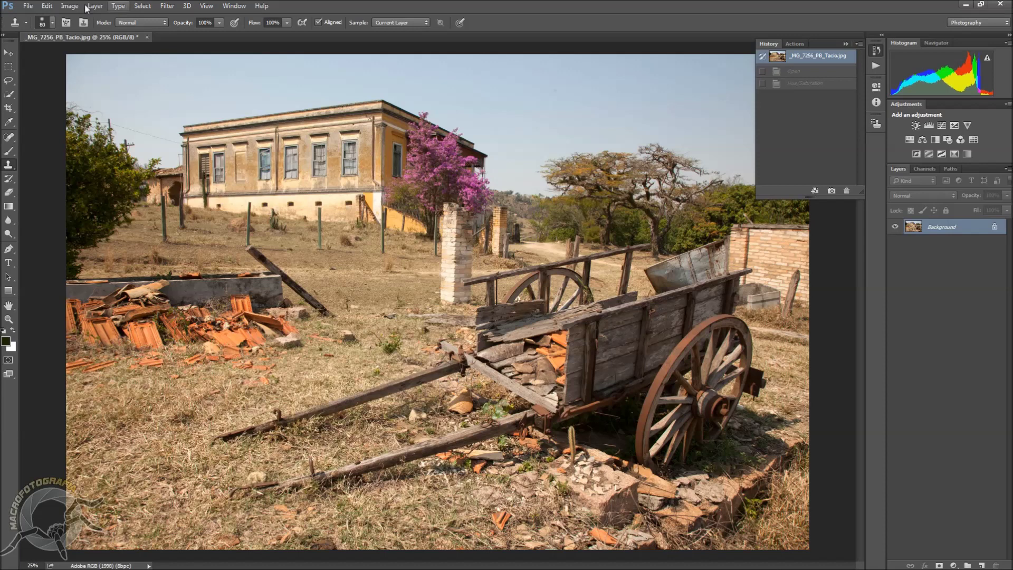
# - Start a Black & White adjustment on the photo and move its dialog clear of most of the image
pyautogui.click(63, 9)
pyautogui.moveTo(84, 34)
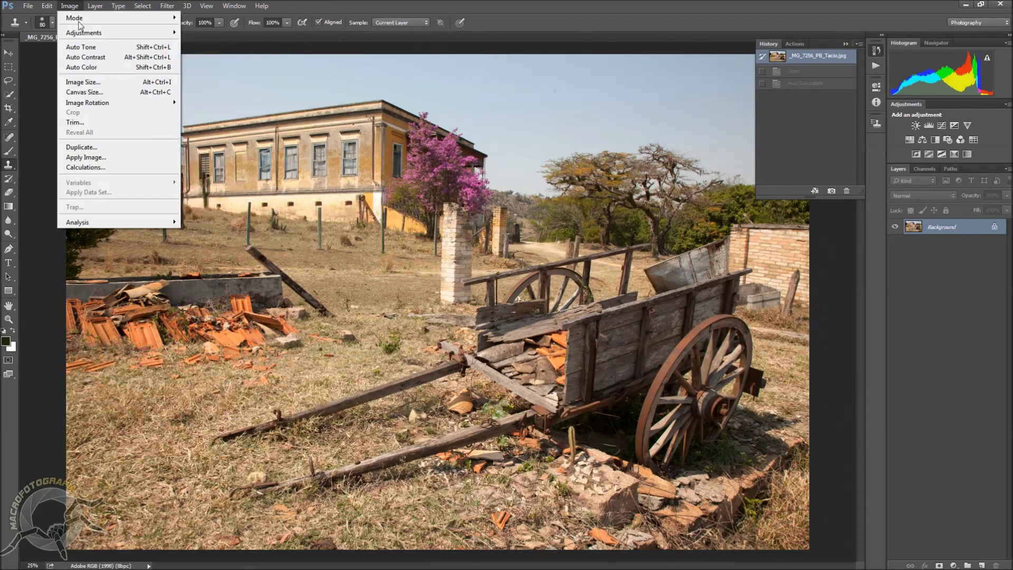
pyautogui.click(219, 106)
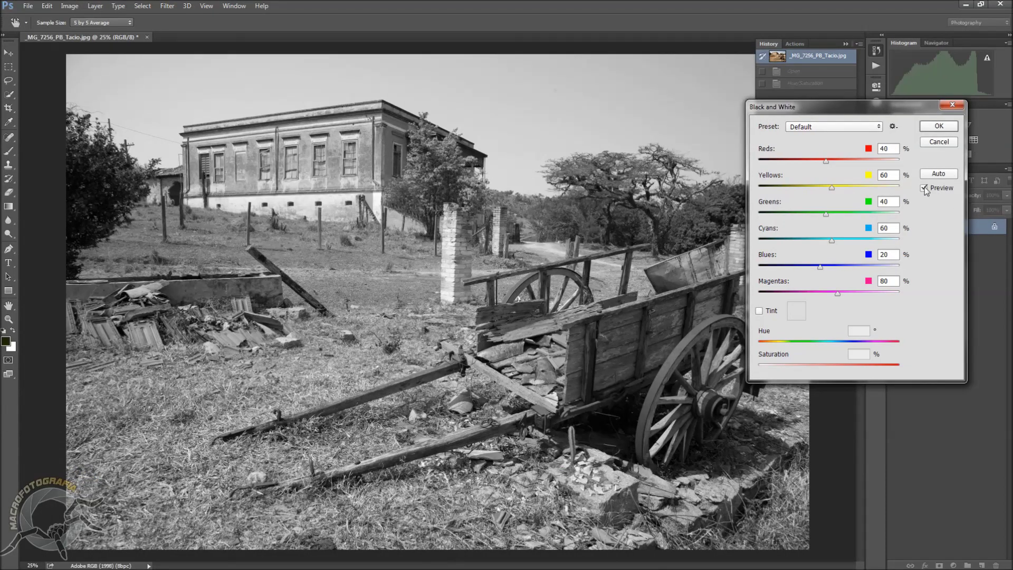
pyautogui.click(832, 177)
pyautogui.click(924, 189)
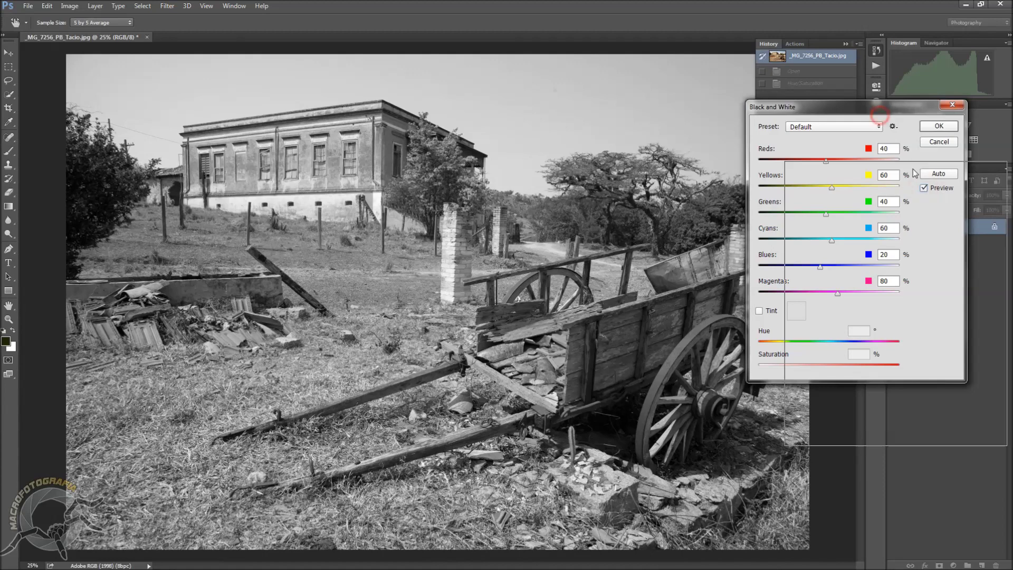
pyautogui.moveTo(914, 173); pyautogui.dragTo(918, 182)
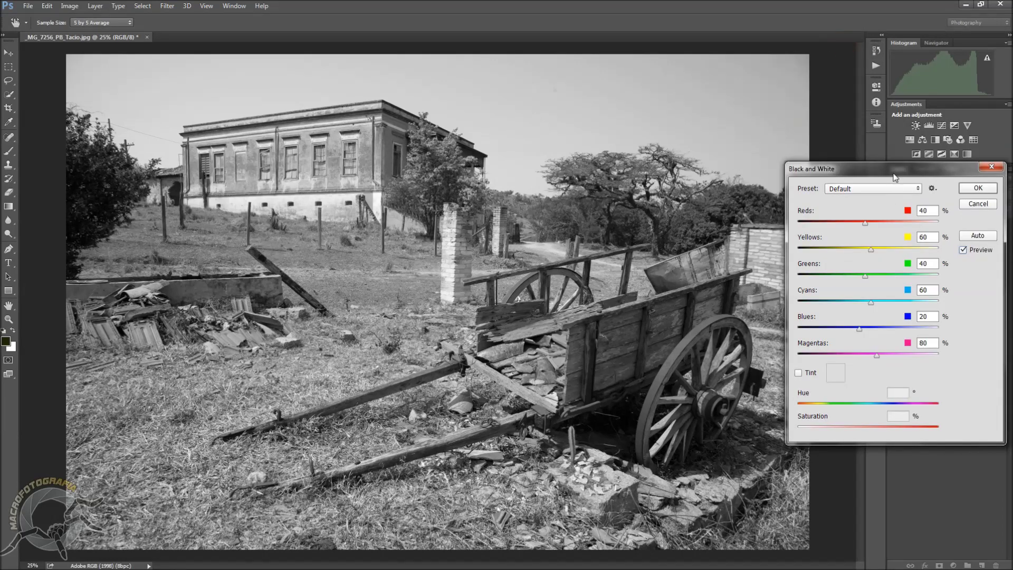
pyautogui.moveTo(907, 163); pyautogui.dragTo(922, 153)
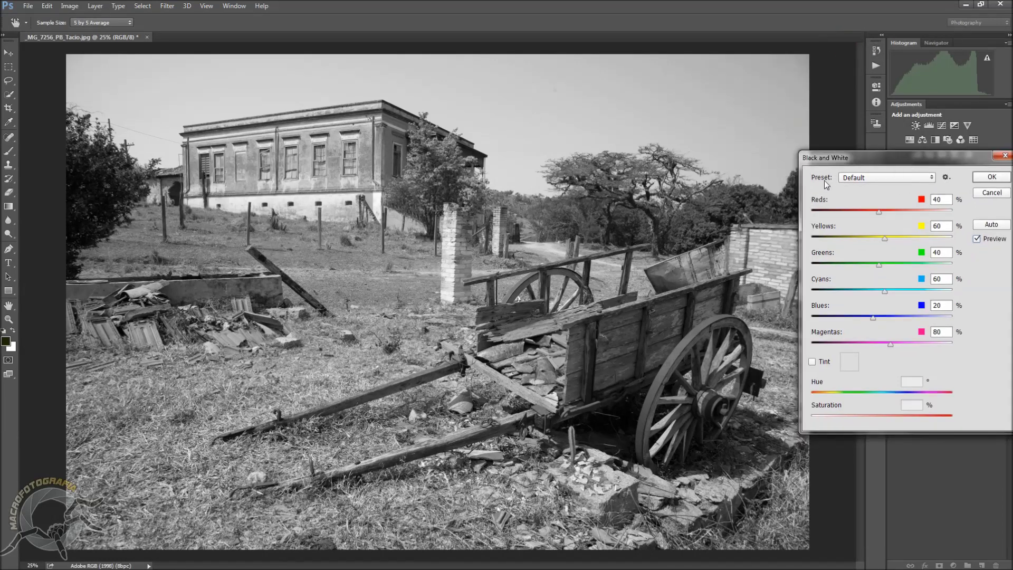
# - Try the Blue Filter, Darker and Green Filter presets of the Black & White adjustment in turn
pyautogui.click(934, 180)
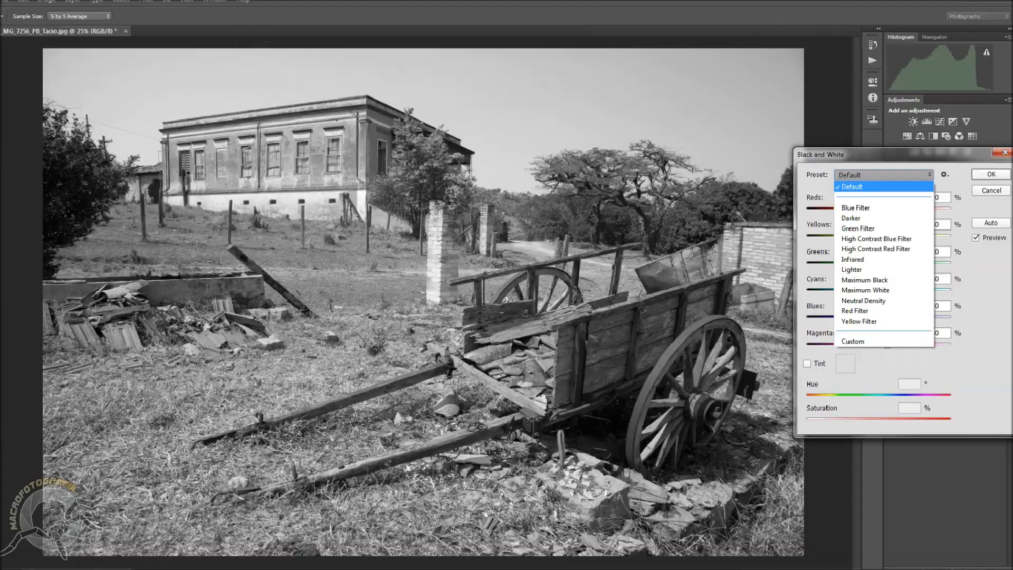
pyautogui.click(849, 69)
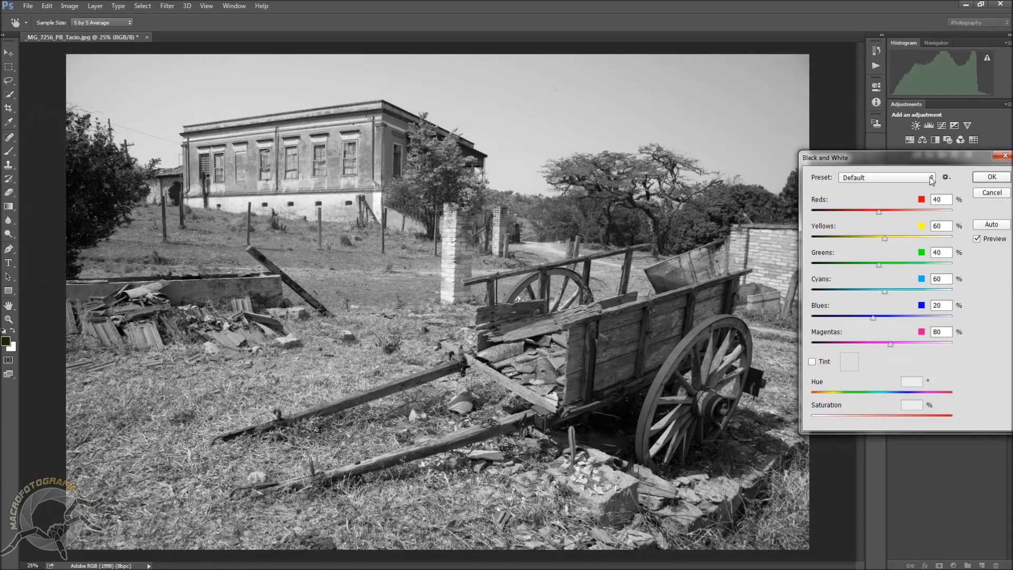
pyautogui.click(931, 178)
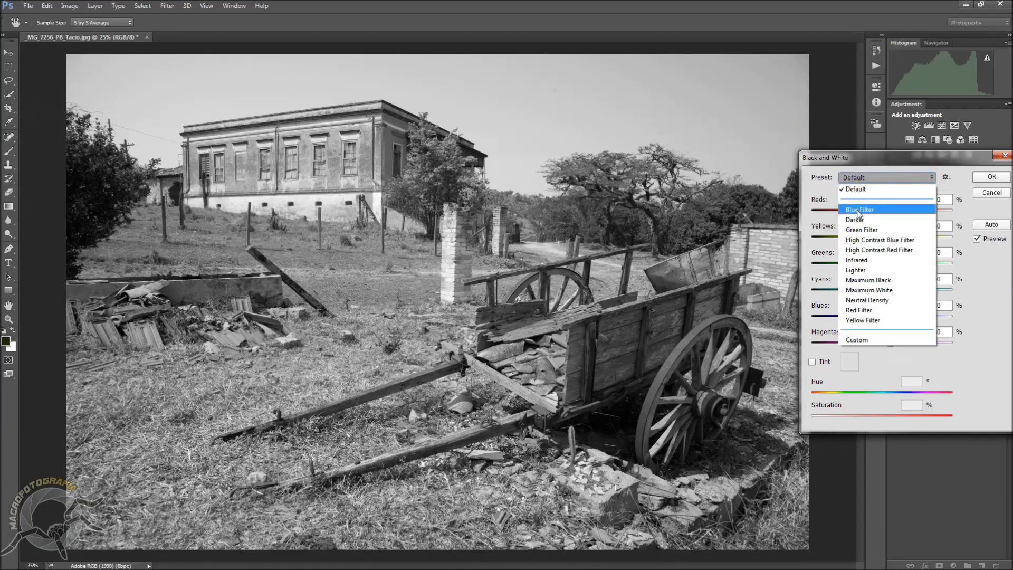
pyautogui.click(859, 210)
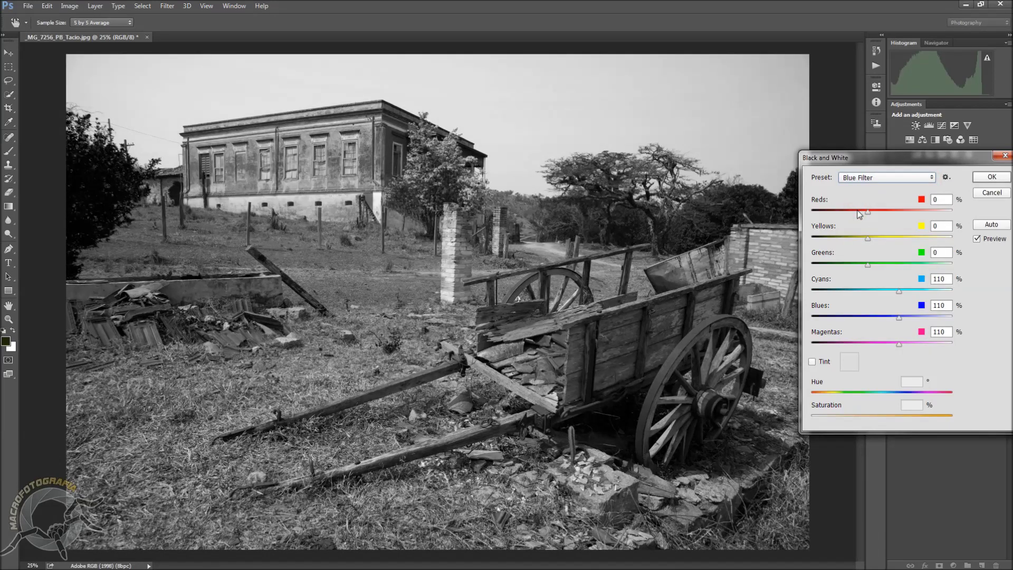
pyautogui.click(924, 178)
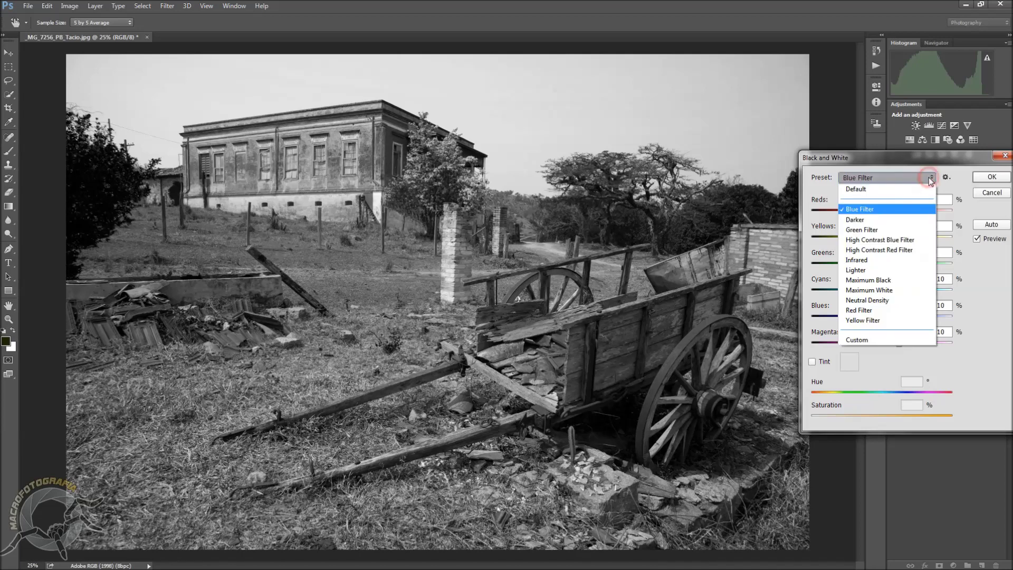
pyautogui.click(862, 220)
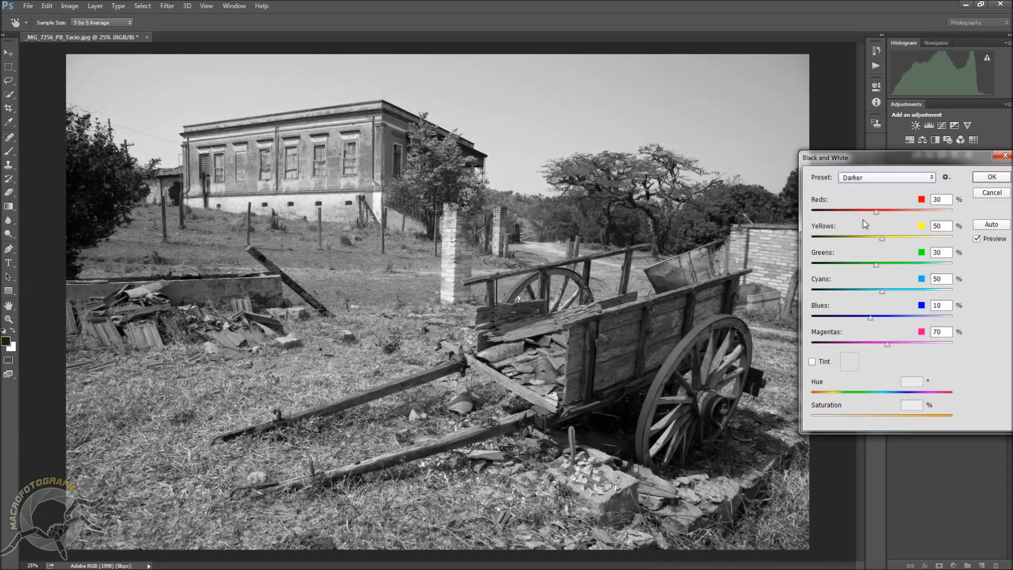
pyautogui.click(891, 179)
pyautogui.click(867, 230)
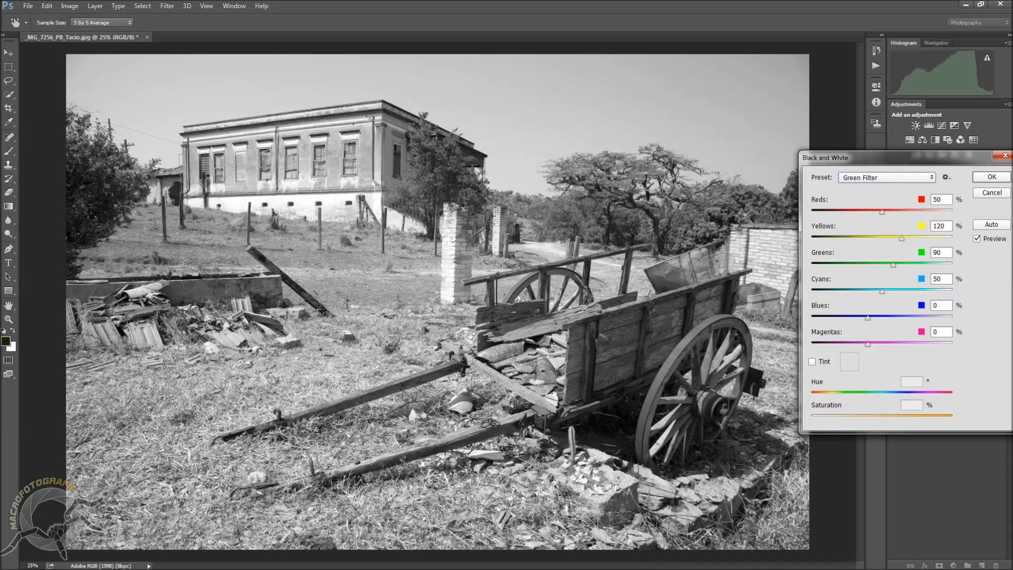
# - Try the High Contrast Blue Filter, High Contrast Red Filter and Infrared presets on the photo in turn
pyautogui.click(931, 177)
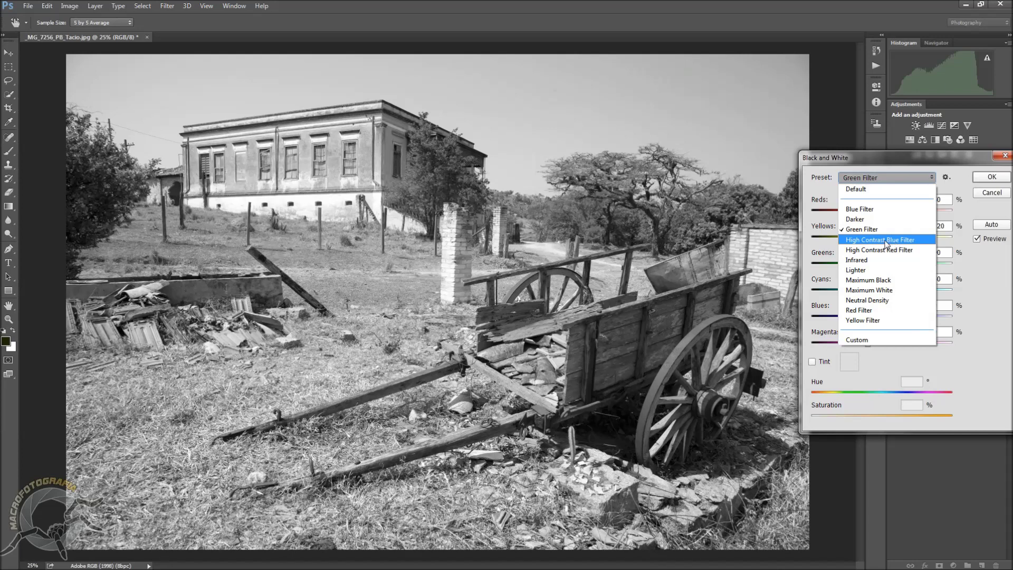
pyautogui.click(882, 240)
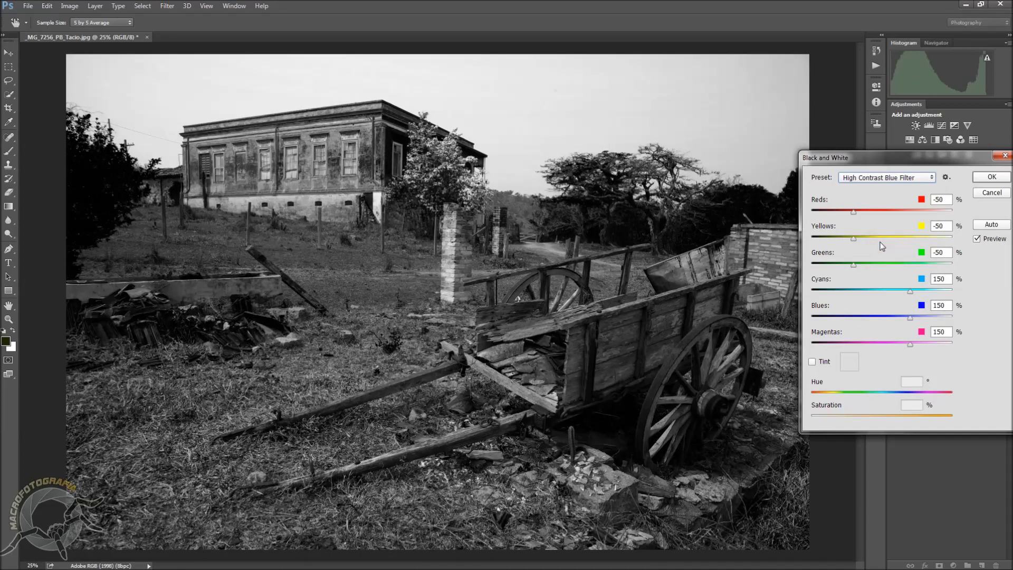
pyautogui.click(907, 179)
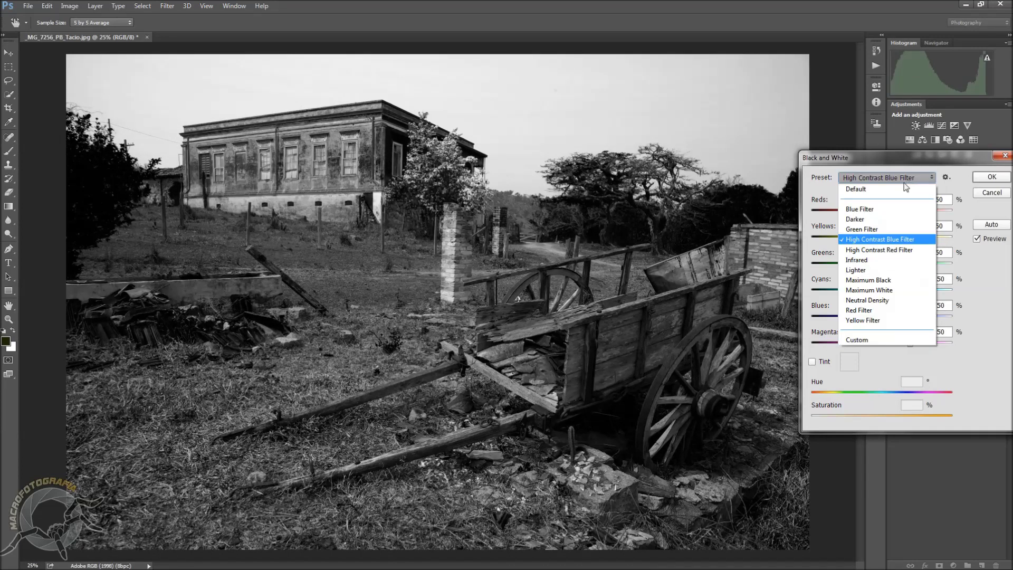
pyautogui.click(878, 251)
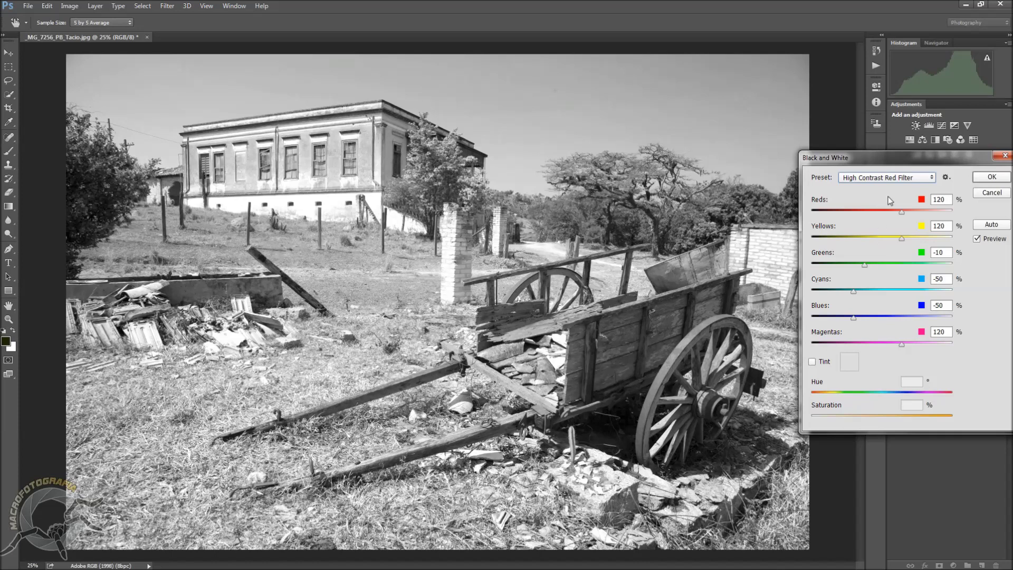
pyautogui.click(895, 179)
pyautogui.click(861, 260)
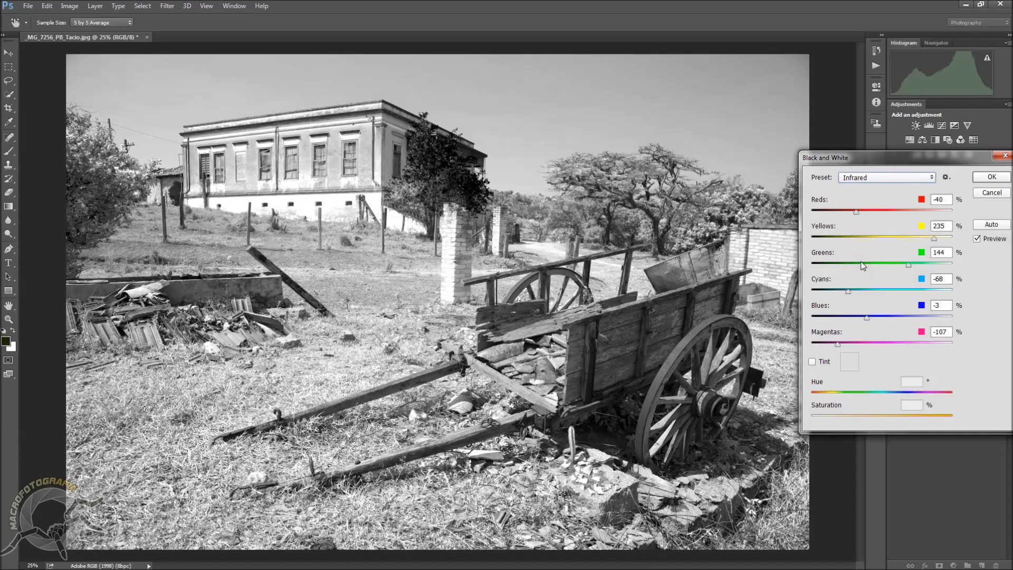
# - Try the Lighter, Maximum Black and Maximum White presets on the photo in turn
pyautogui.click(888, 180)
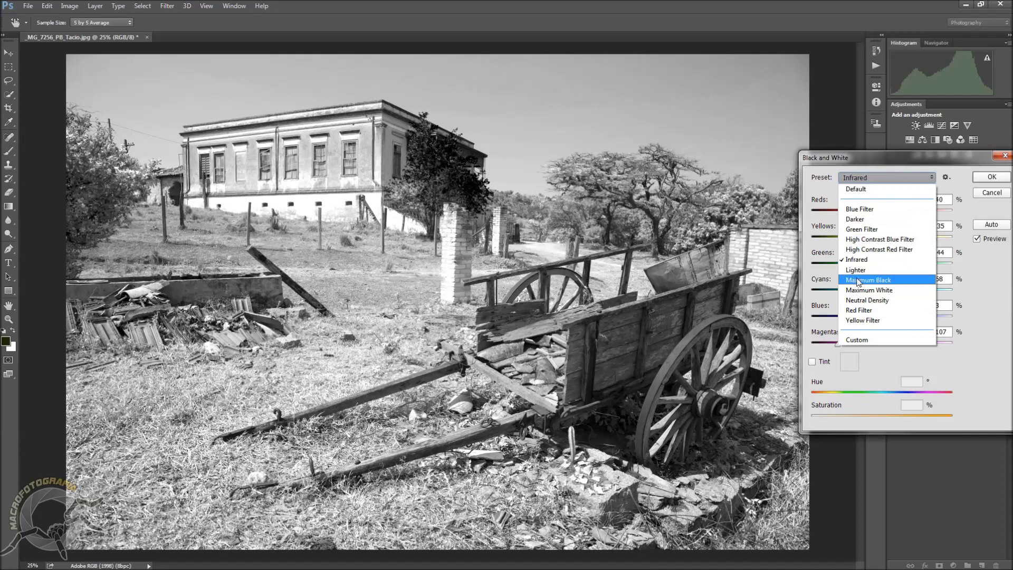
pyautogui.click(857, 269)
pyautogui.click(891, 178)
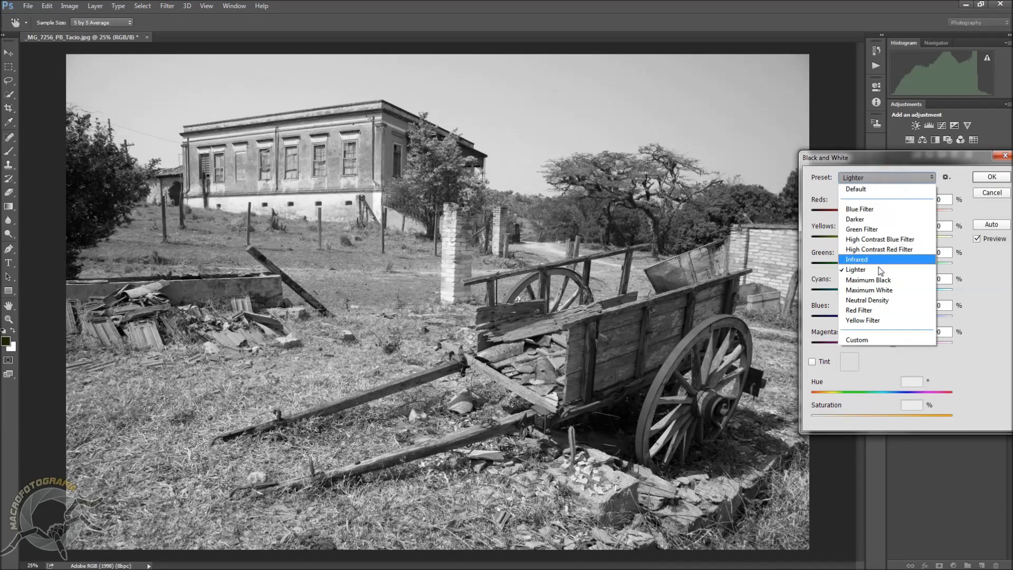
pyautogui.click(868, 256)
pyautogui.click(892, 176)
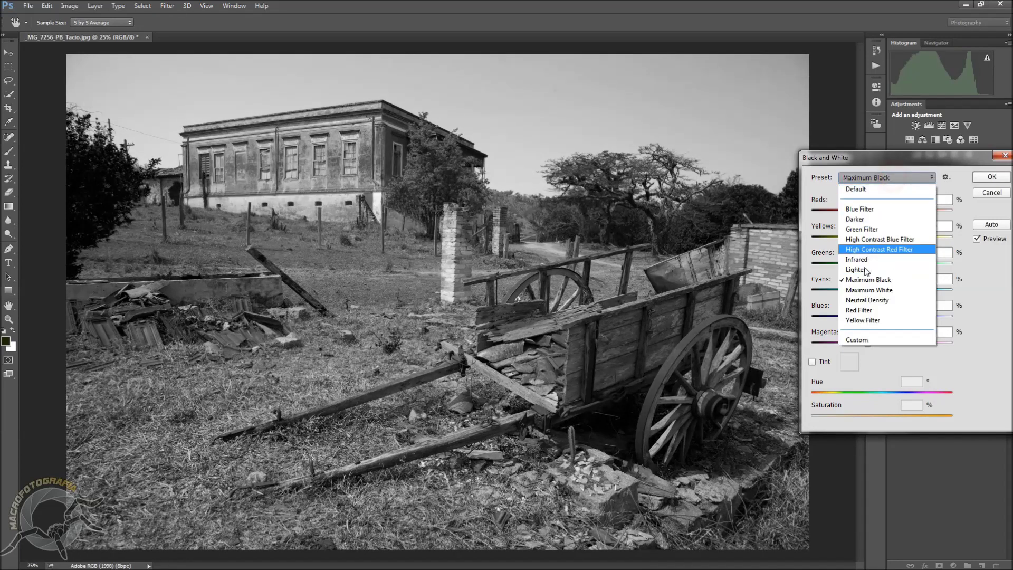
pyautogui.click(864, 290)
# - Try the Neutral Density, Red Filter and Yellow Filter presets on the photo in turn
pyautogui.click(892, 177)
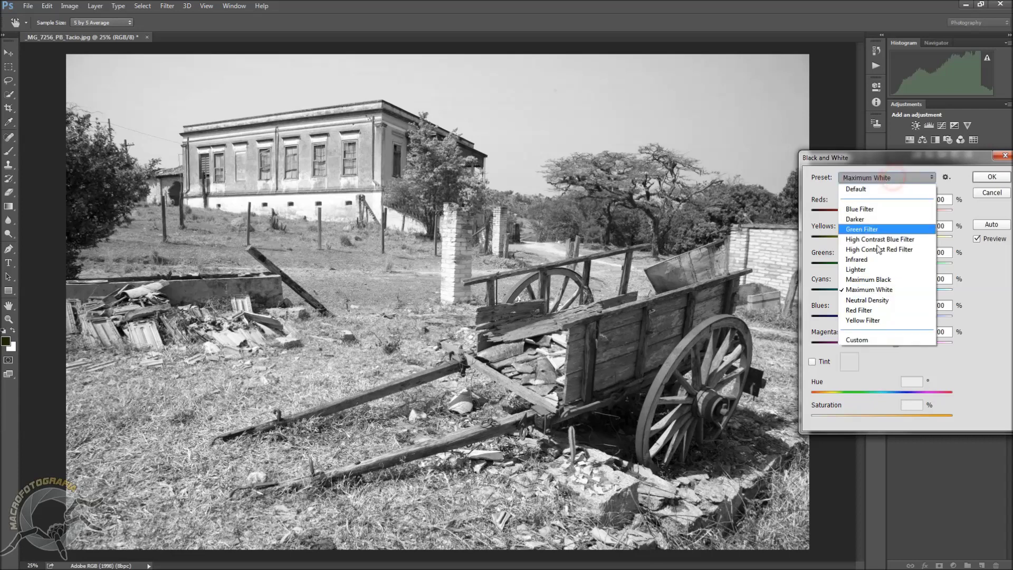
pyautogui.click(874, 301)
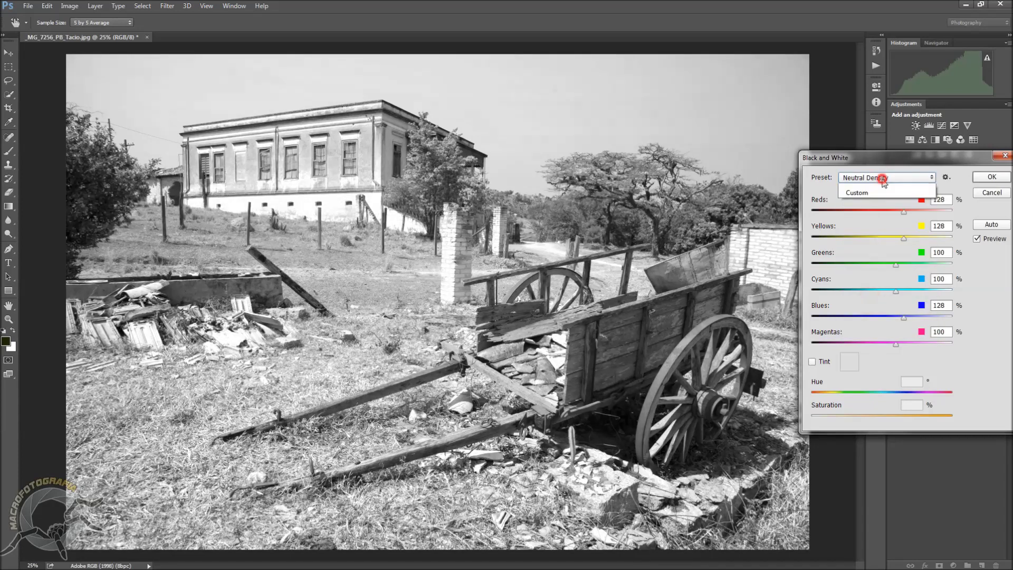
pyautogui.click(881, 178)
pyautogui.click(865, 311)
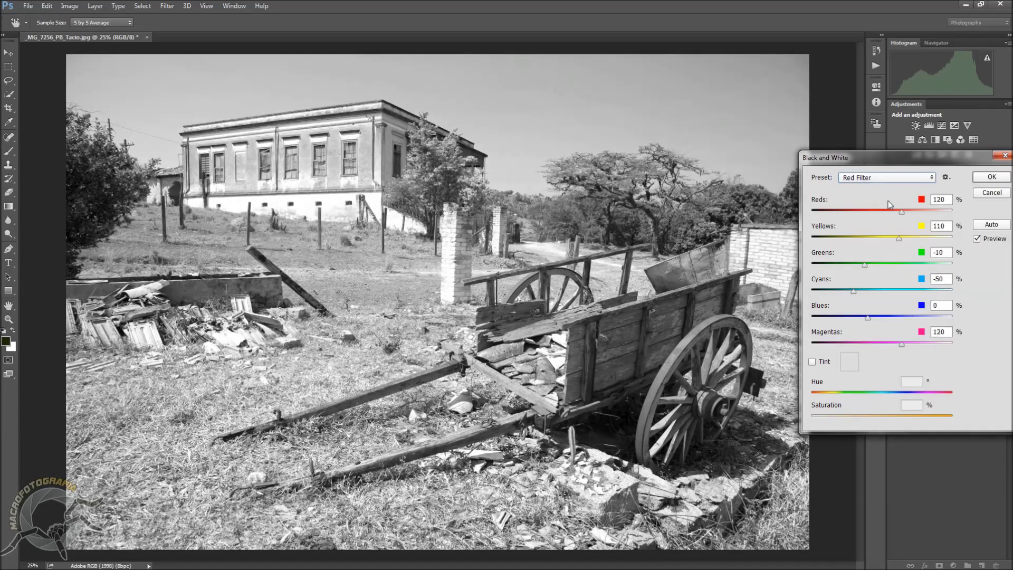
pyautogui.click(889, 177)
pyautogui.click(863, 320)
# - Compare the Blue Filter and both High Contrast presets, leaving the Black & White preset at High Contrast Blue Filter
pyautogui.click(889, 178)
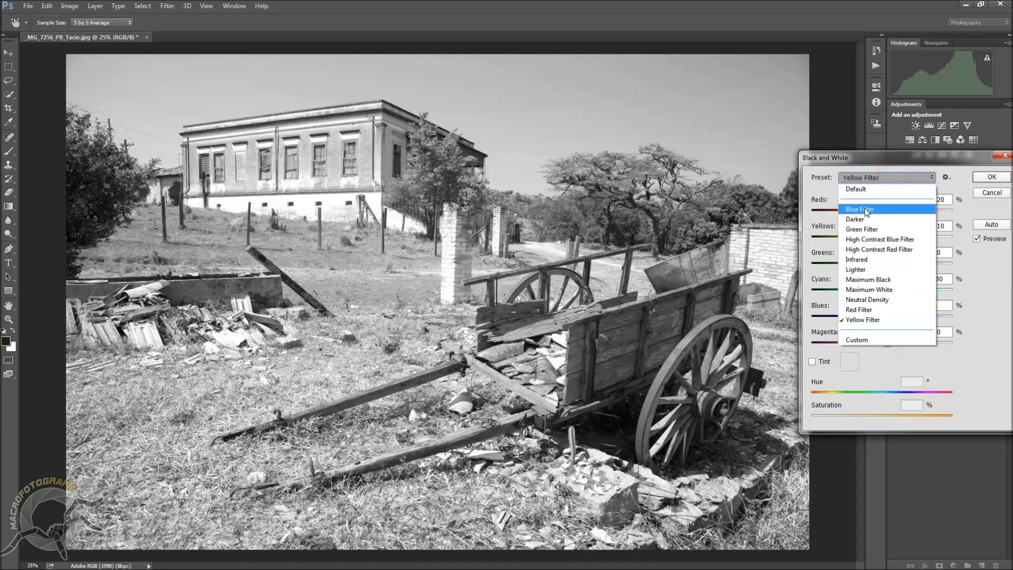
pyautogui.click(863, 208)
pyautogui.scroll(-3, 882, 181)
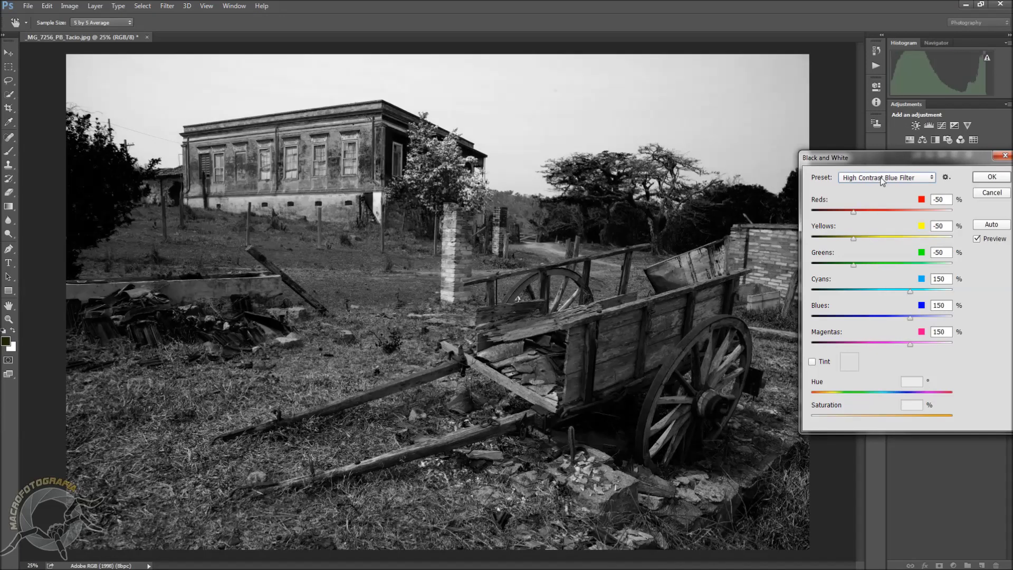
pyautogui.scroll(-1, 882, 181)
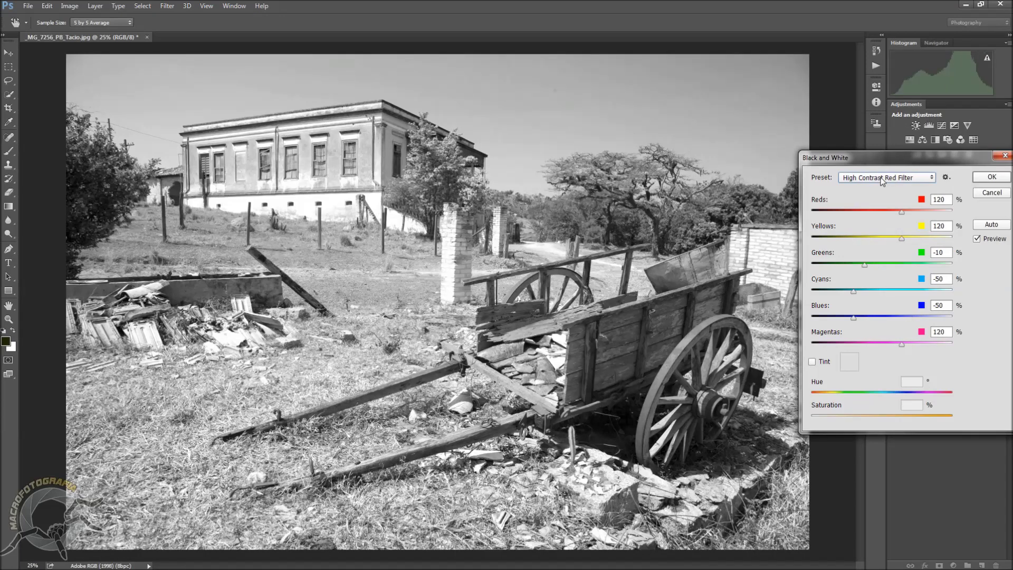
pyautogui.scroll(1, 883, 181)
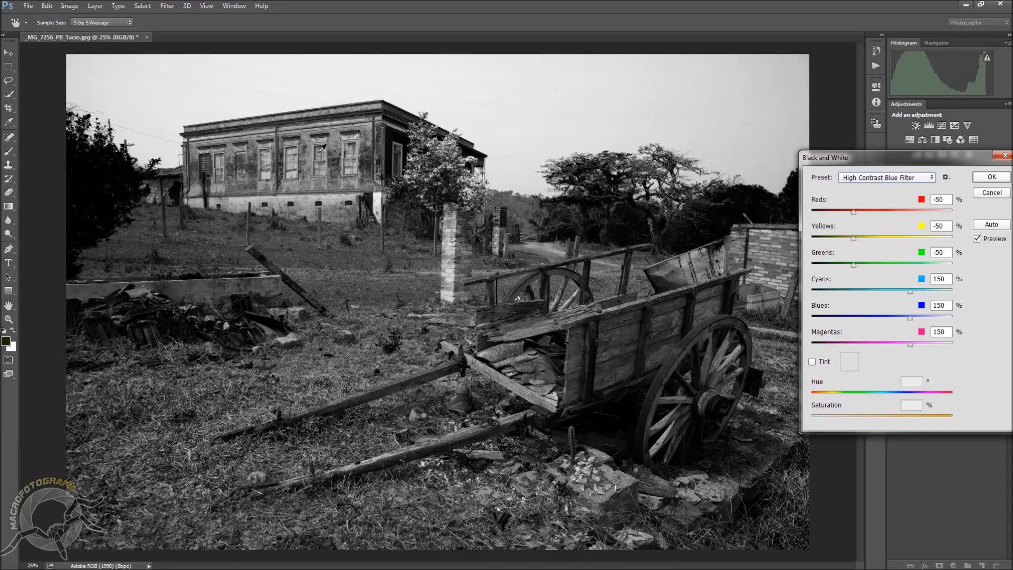
# - Compare the High Contrast Red Filter preset with High Contrast Blue Filter, ending on High Contrast Blue Filter
pyautogui.click(932, 177)
pyautogui.click(896, 249)
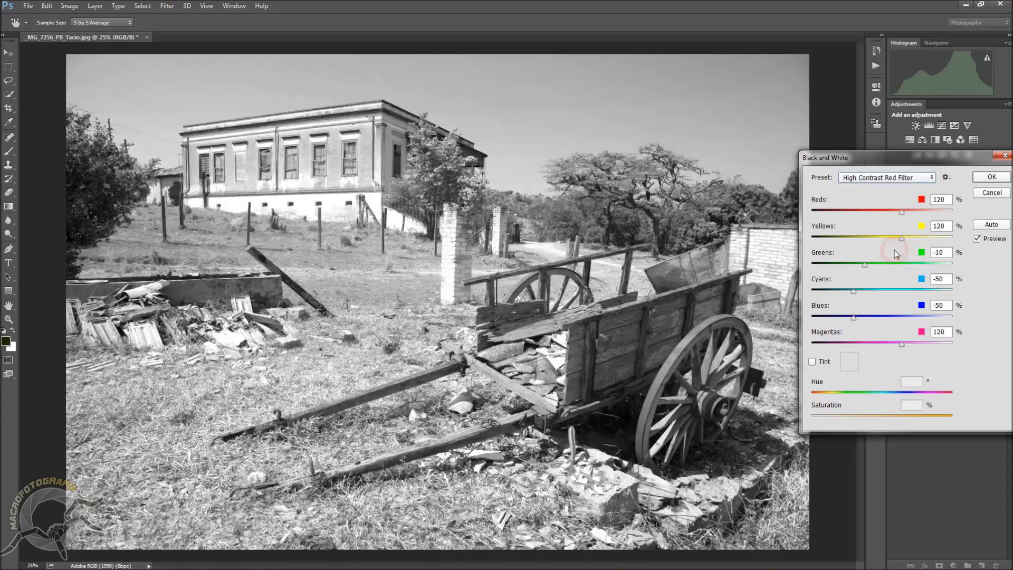
pyautogui.click(891, 180)
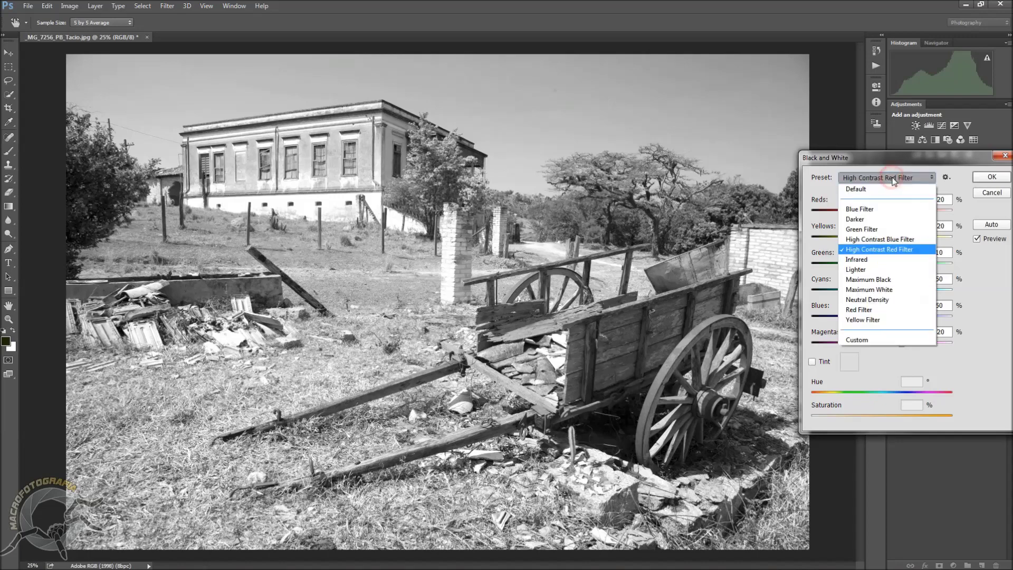
pyautogui.click(886, 240)
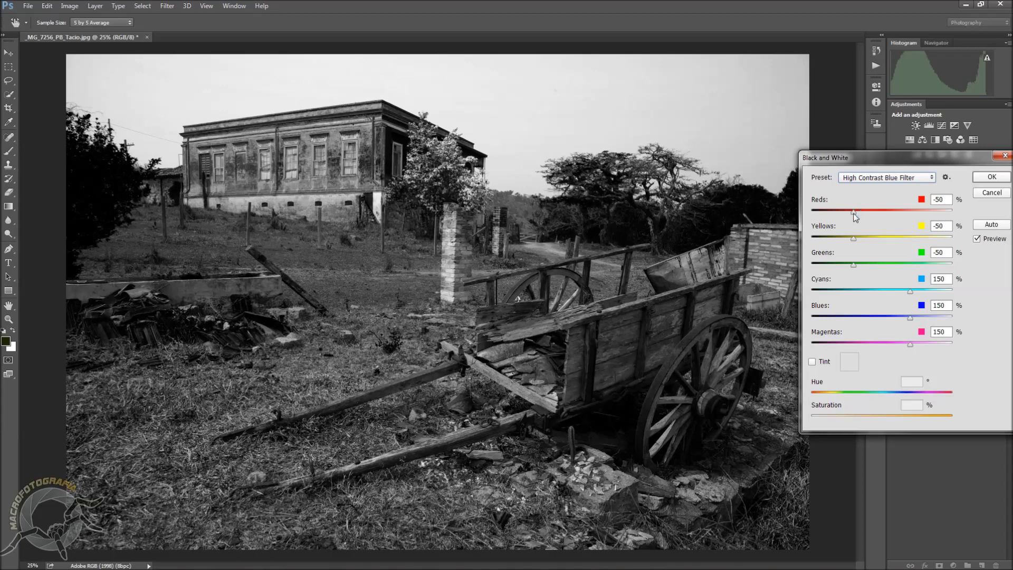
# - Adjust the black and white mix to Reds 49, Yellows -5, Greens 109, Cyans -90, Blues -56 and Magentas 79
pyautogui.moveTo(855, 216); pyautogui.dragTo(894, 211)
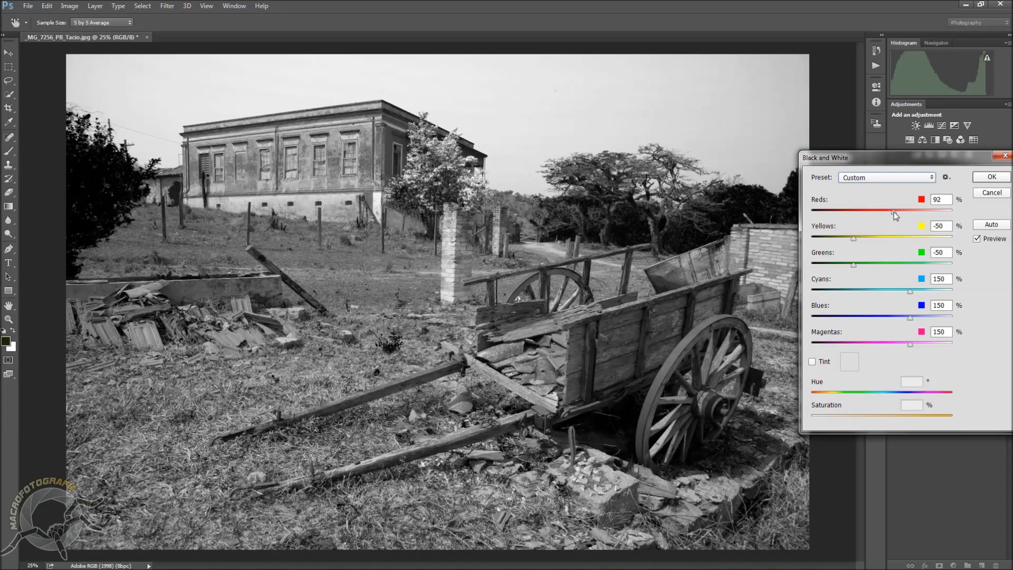
pyautogui.moveTo(855, 238); pyautogui.dragTo(889, 212)
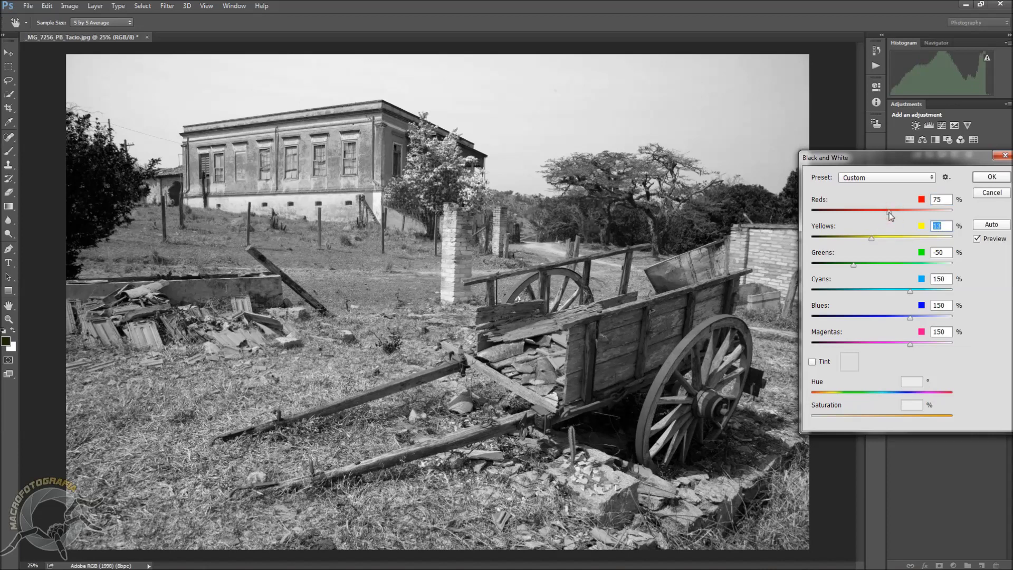
pyautogui.moveTo(911, 317); pyautogui.dragTo(853, 318)
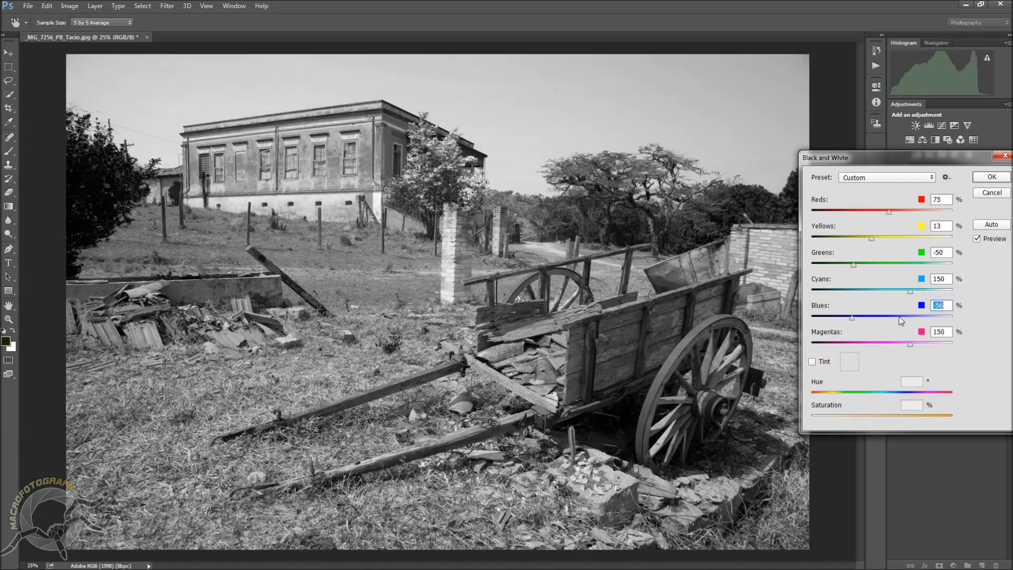
pyautogui.moveTo(910, 292); pyautogui.dragTo(901, 270)
pyautogui.moveTo(872, 238); pyautogui.dragTo(883, 216)
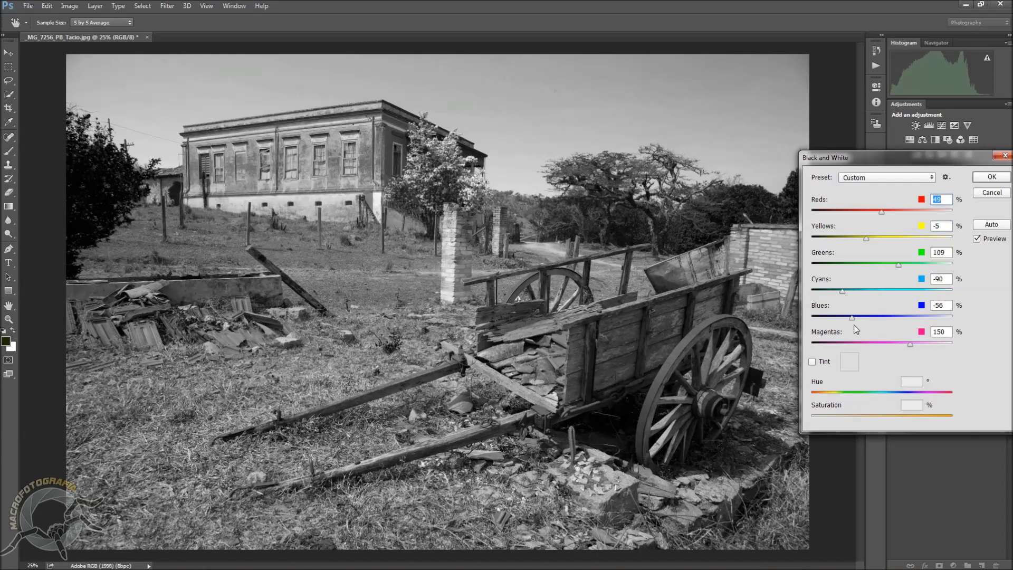
pyautogui.moveTo(910, 344); pyautogui.dragTo(887, 346)
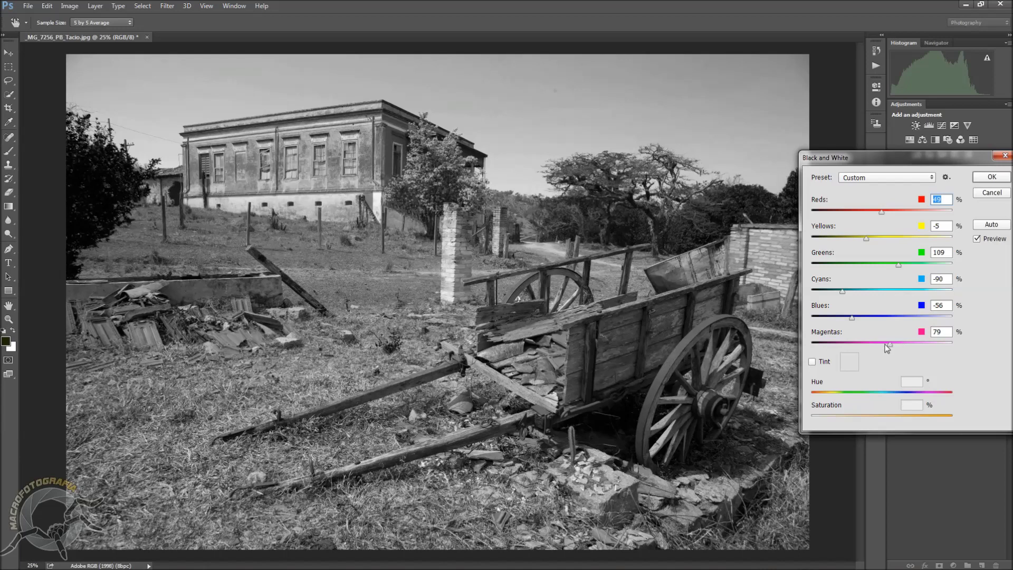
# - Set Reds to -90, Yellows 60, Greens -114, Cyans -119, Blues -106 and Magentas 120, and apply the Black & White adjustment
pyautogui.moveTo(955, 346); pyautogui.dragTo(902, 344)
pyautogui.moveTo(881, 212); pyautogui.dragTo(815, 289)
pyautogui.moveTo(849, 318); pyautogui.dragTo(829, 315)
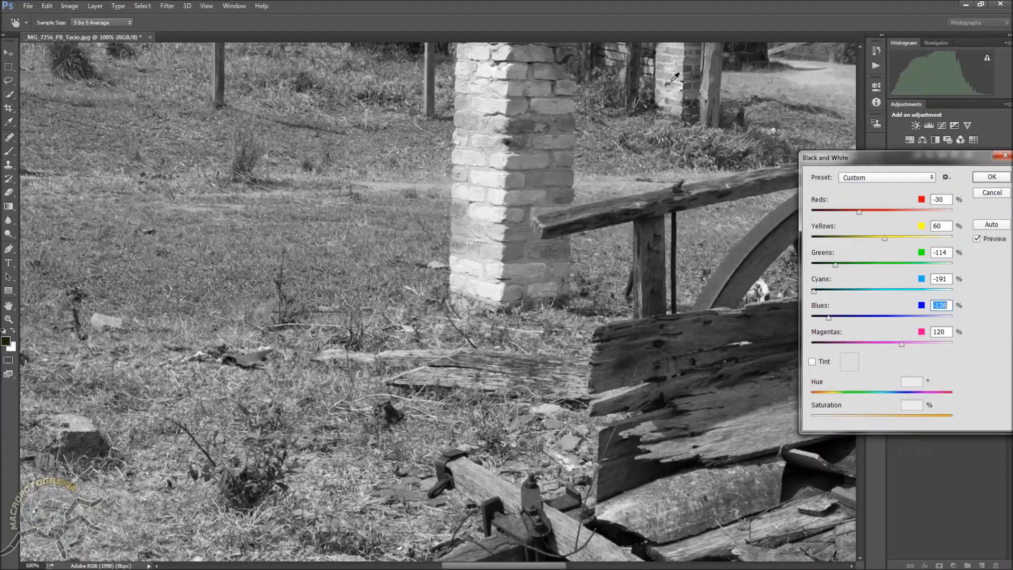
pyautogui.hotkey('ctrl', '0')
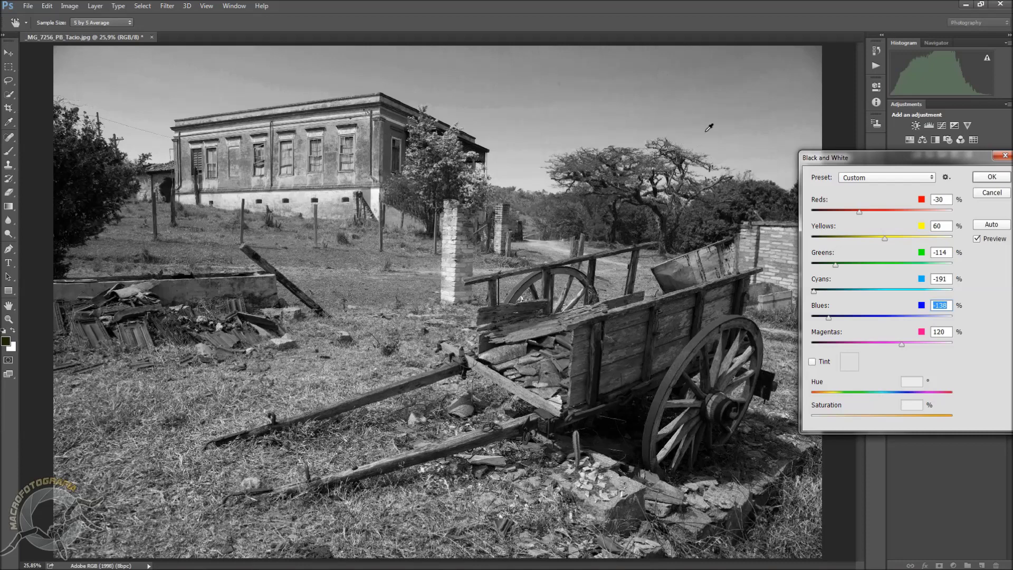
pyautogui.moveTo(815, 295)
pyautogui.mouseDown()
pyautogui.moveTo(831, 287)
pyautogui.moveTo(816, 290)
pyautogui.moveTo(837, 316)
pyautogui.moveTo(834, 289)
pyautogui.mouseUp()
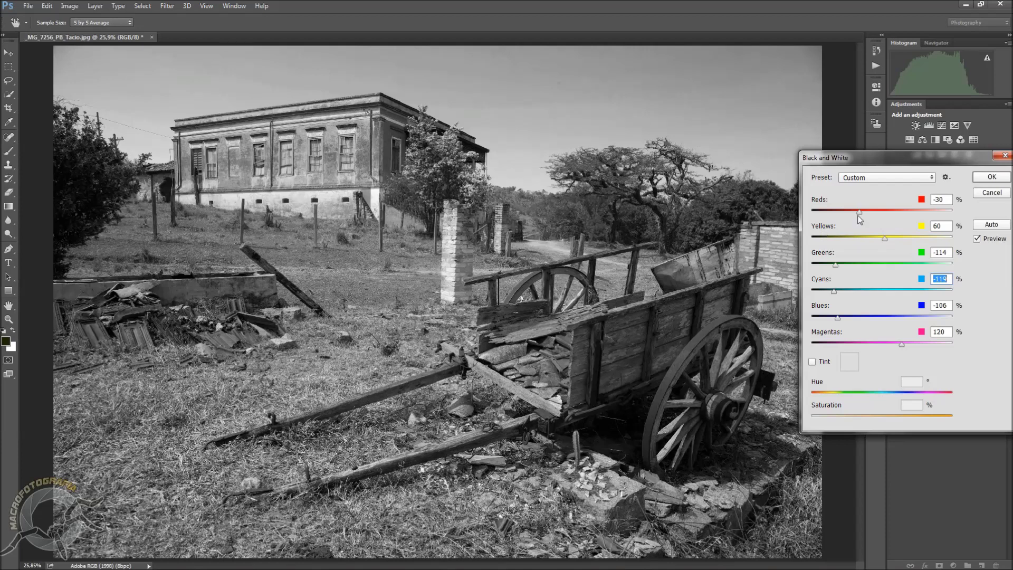
pyautogui.moveTo(859, 211); pyautogui.dragTo(842, 211)
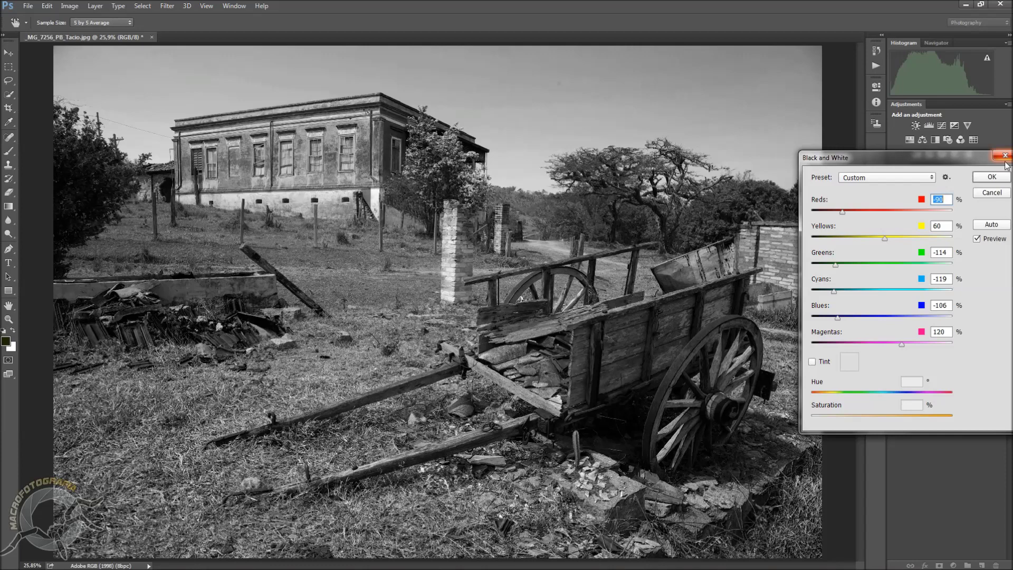
pyautogui.click(991, 176)
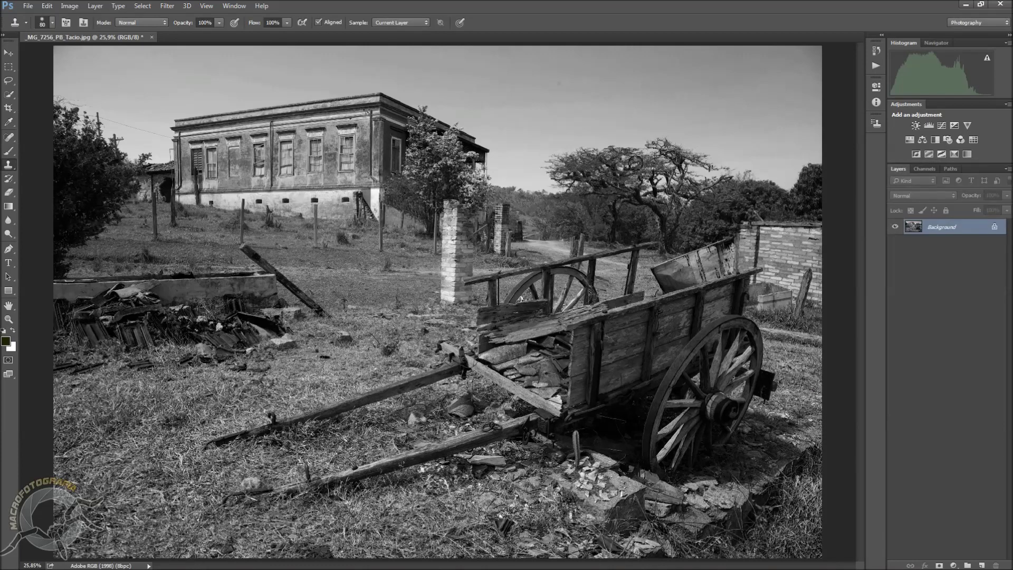
# - Compare the original photo with the Black & White history state, and take a history snapshot of the converted version
pyautogui.click(876, 50)
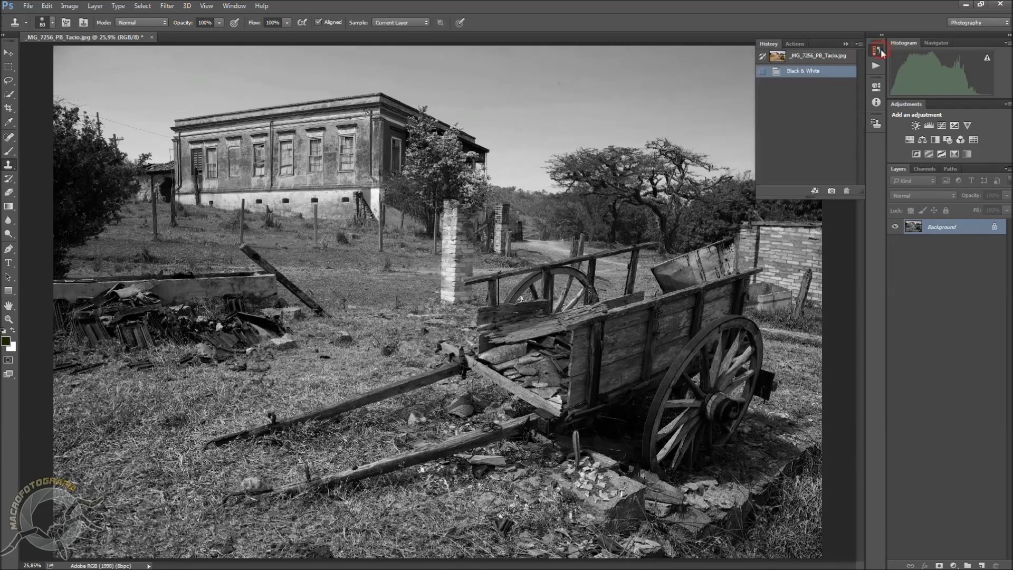
pyautogui.click(836, 58)
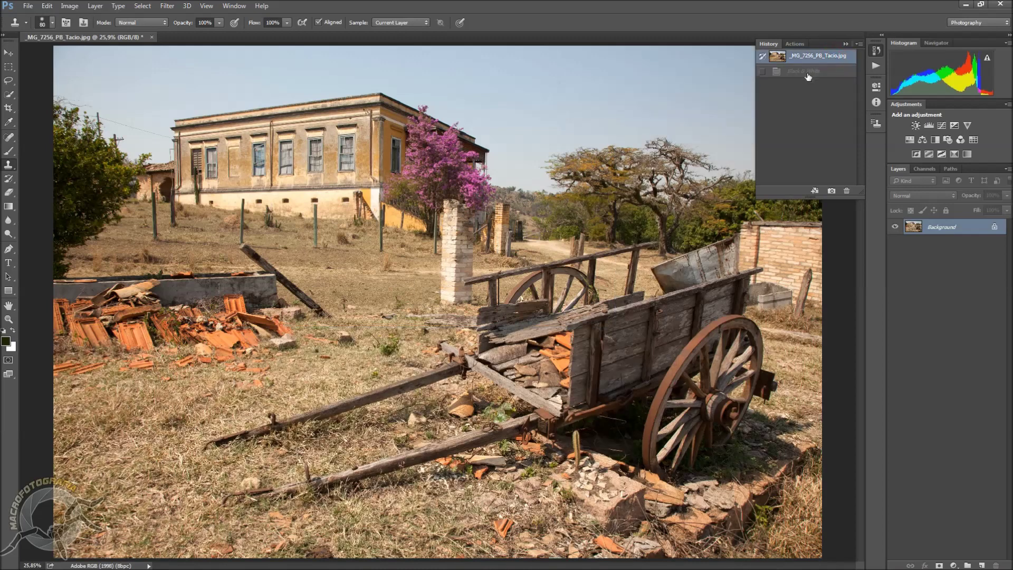
pyautogui.click(808, 74)
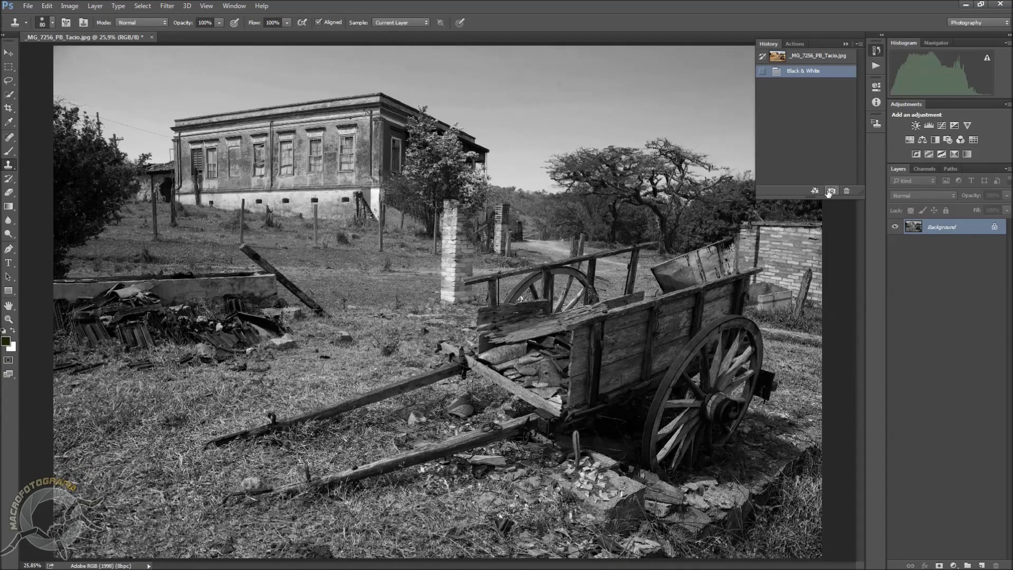
pyautogui.click(803, 360)
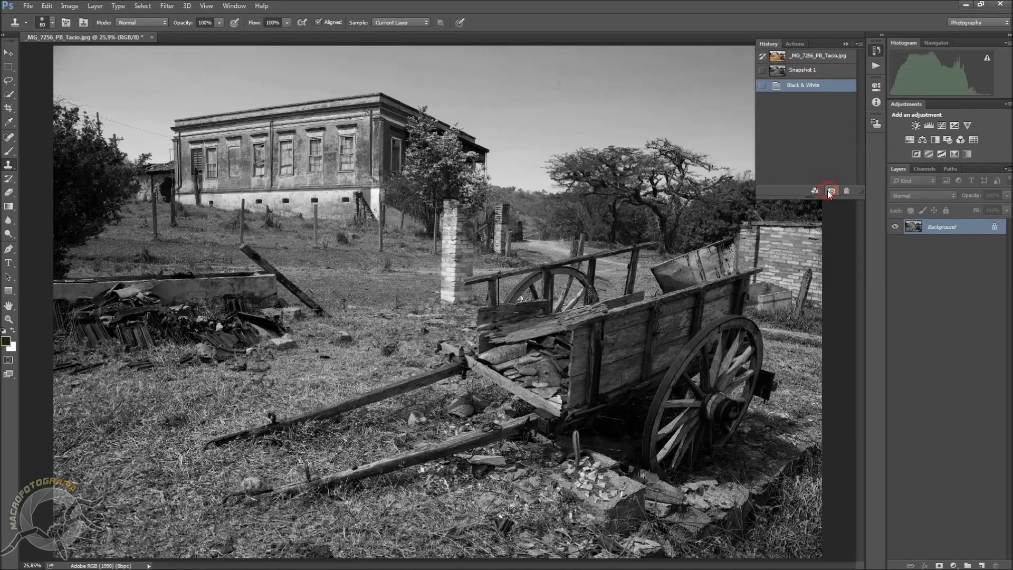
# - Return to the original colour state, desaturate it using Hue/Saturation with Saturation -100, and take a history snapshot of the result
pyautogui.click(818, 59)
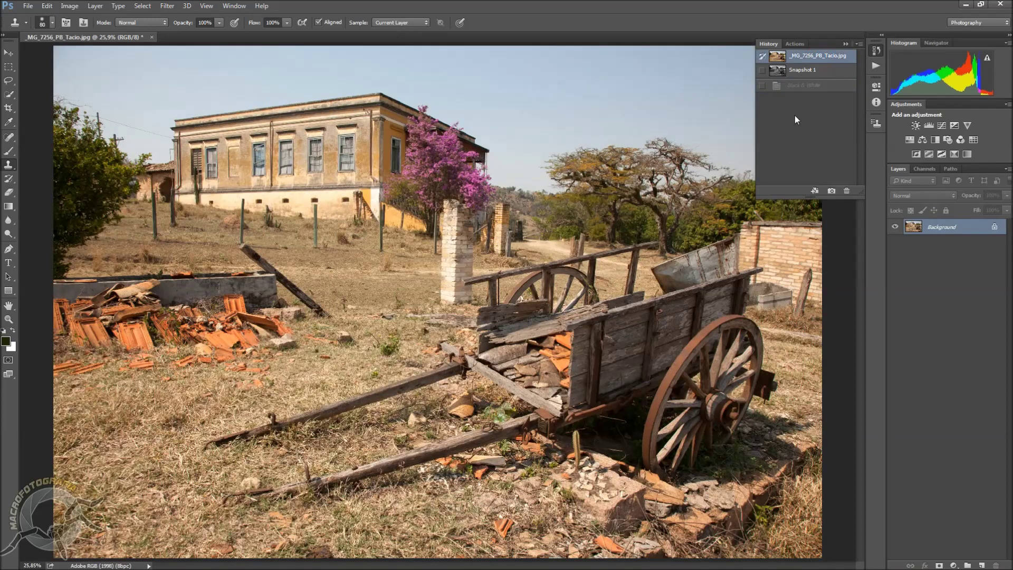
pyautogui.hotkey('ctrl', 'u')
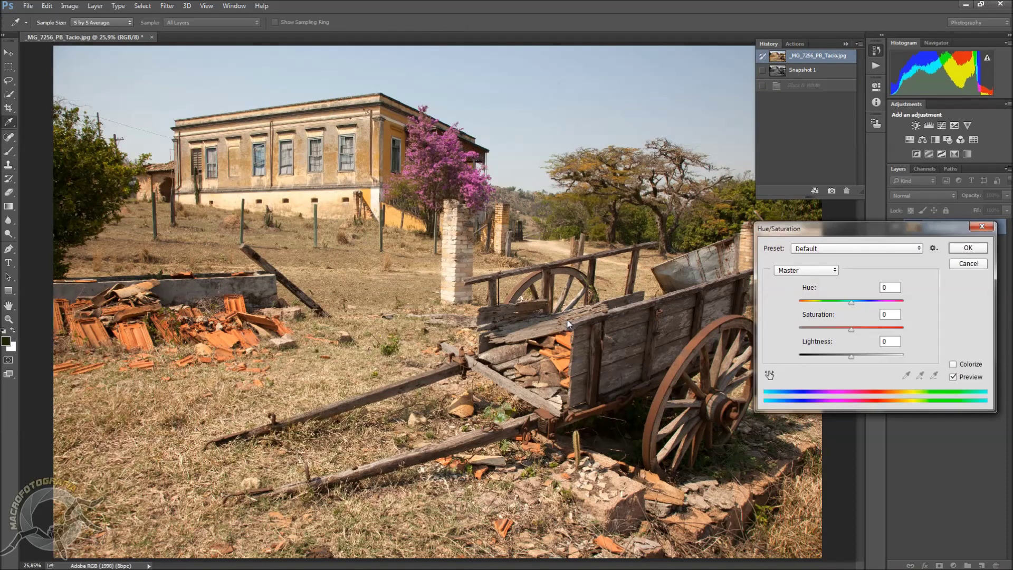
pyautogui.moveTo(851, 329); pyautogui.dragTo(779, 322)
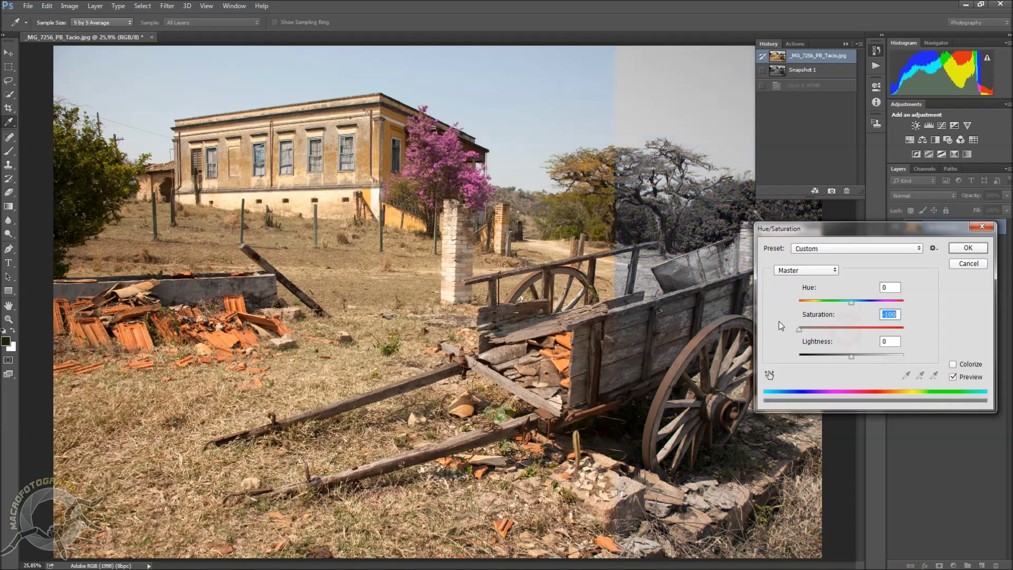
pyautogui.click(968, 248)
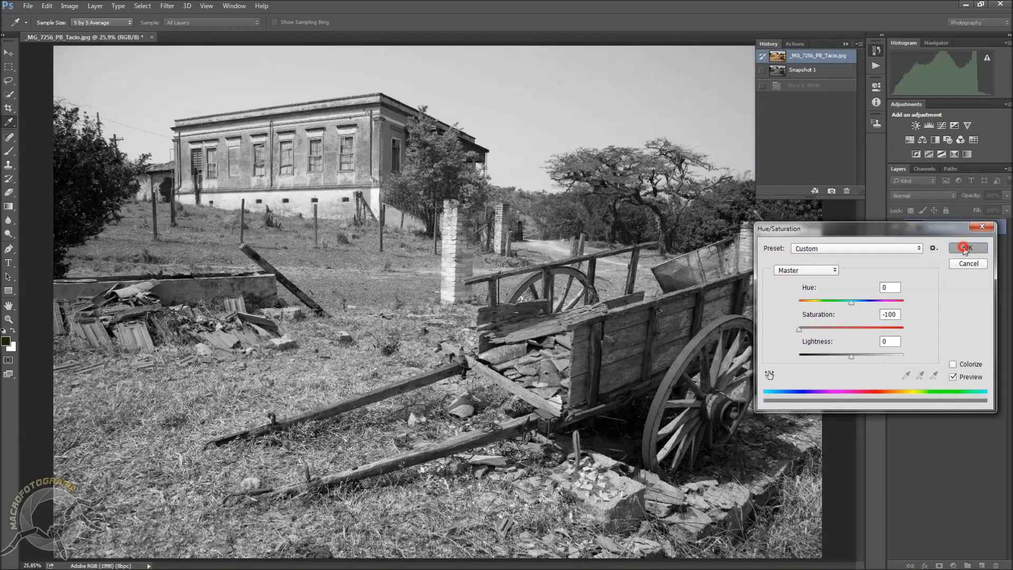
pyautogui.press('s')
pyautogui.click(831, 191)
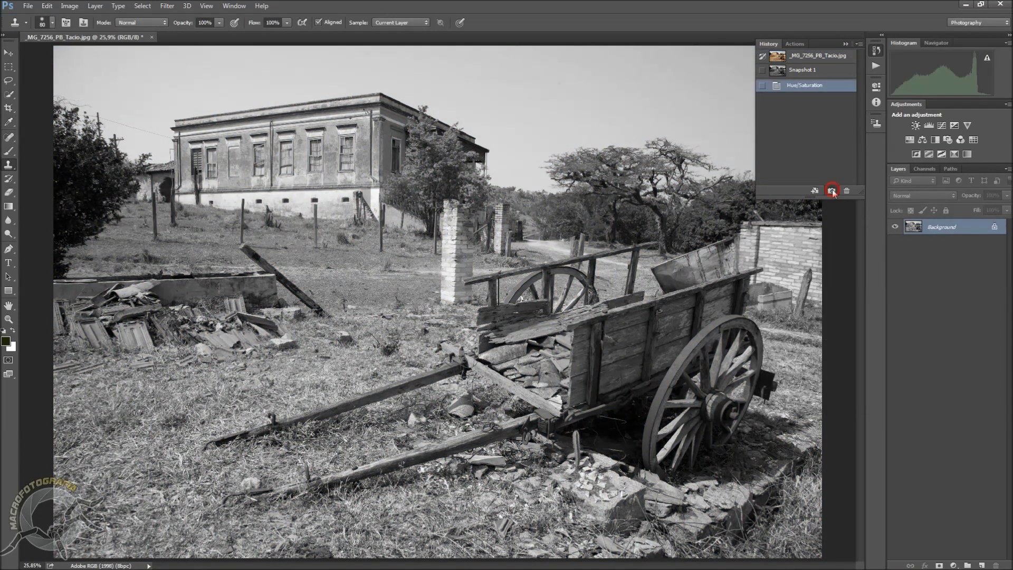
# - Compare the original photo, Snapshot 1 and Snapshot 2, switching repeatedly between the two snapshots and ending on Snapshot 1
pyautogui.click(811, 59)
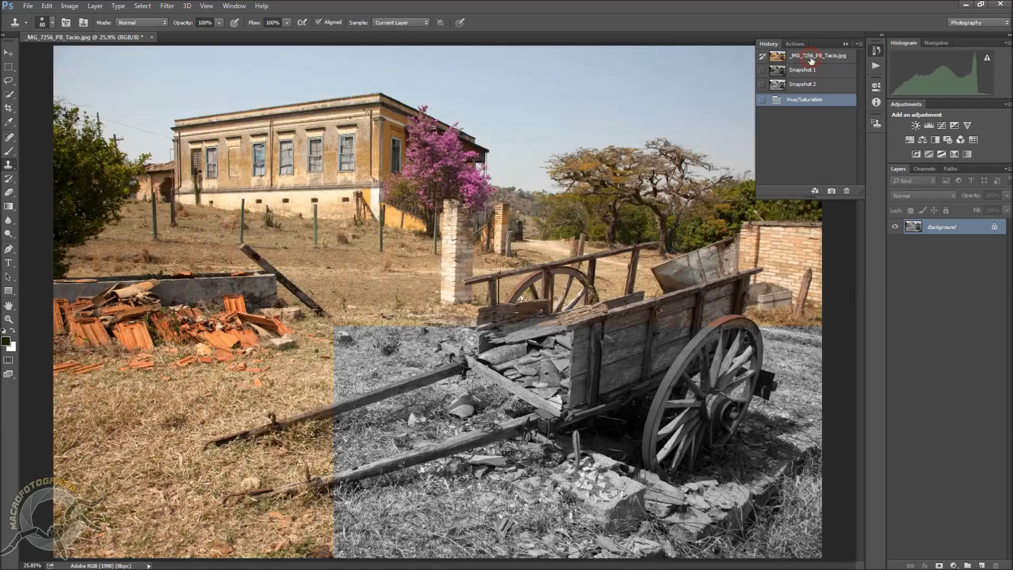
pyautogui.click(806, 88)
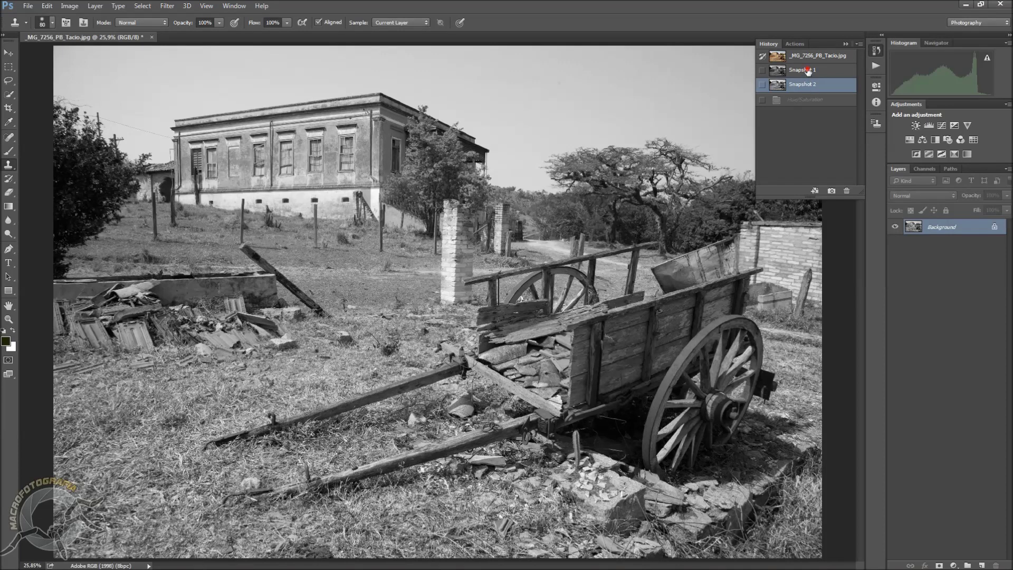
pyautogui.click(807, 72)
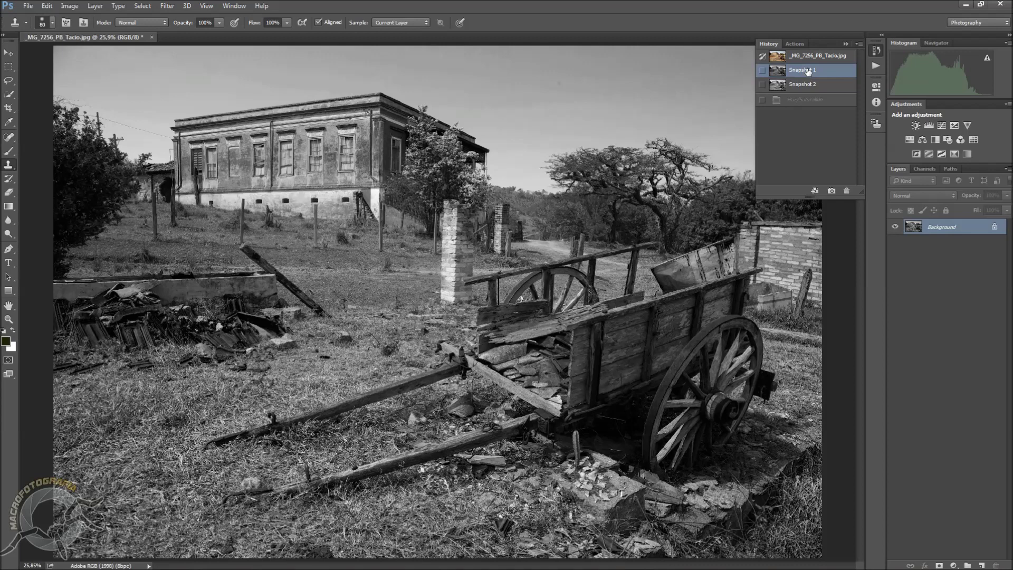
pyautogui.click(807, 87)
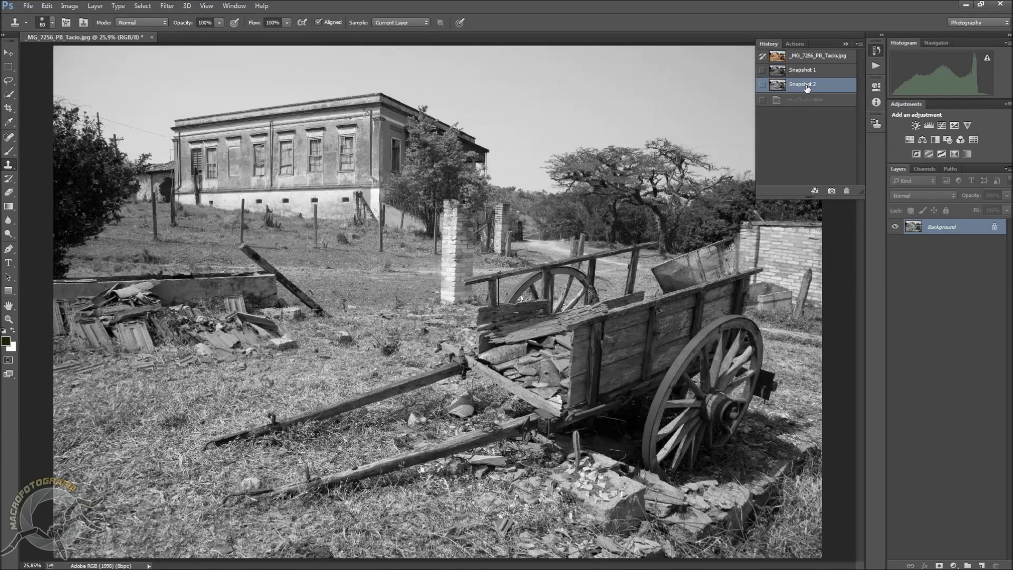
pyautogui.click(807, 72)
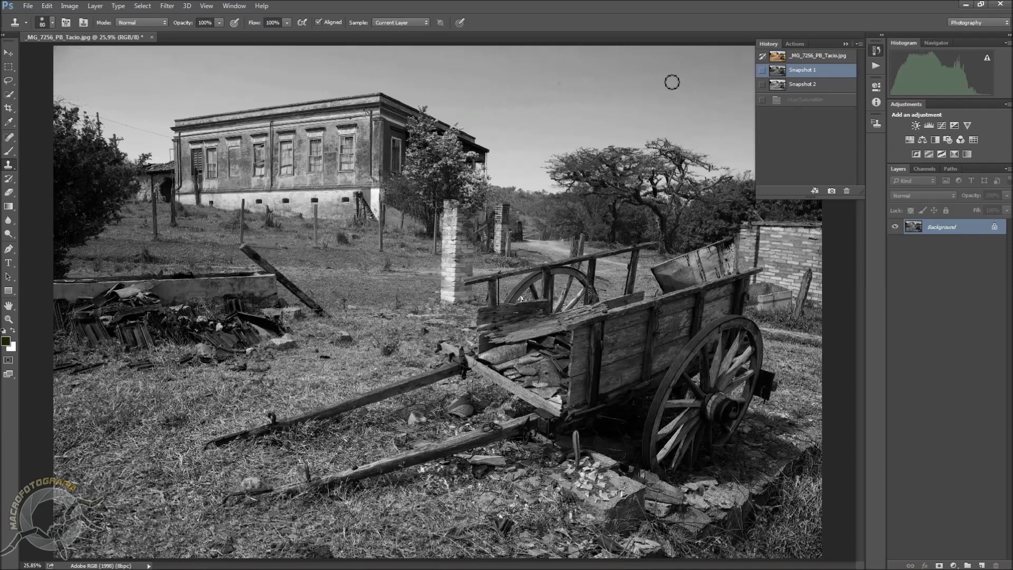
pyautogui.click(807, 86)
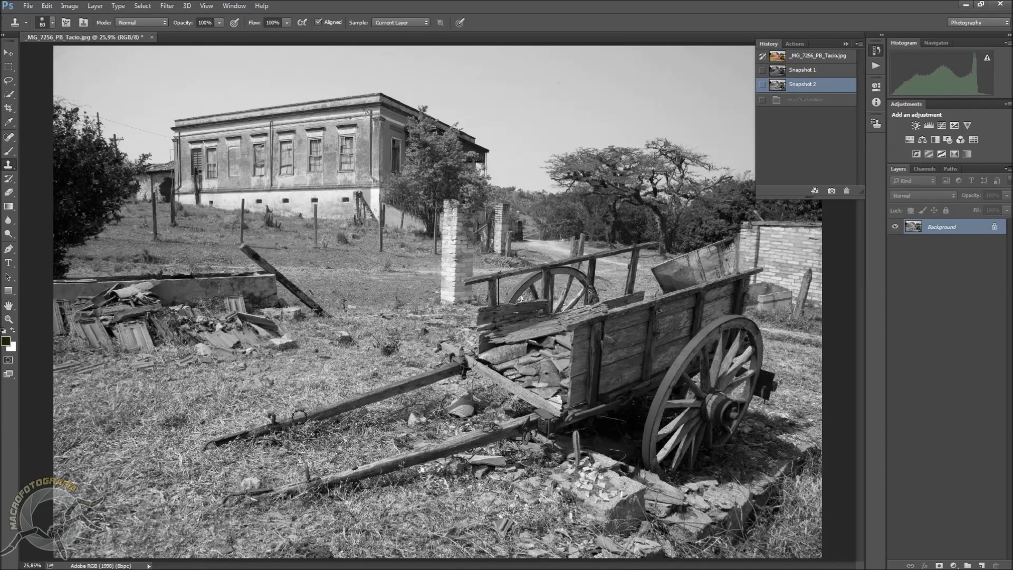
pyautogui.click(810, 70)
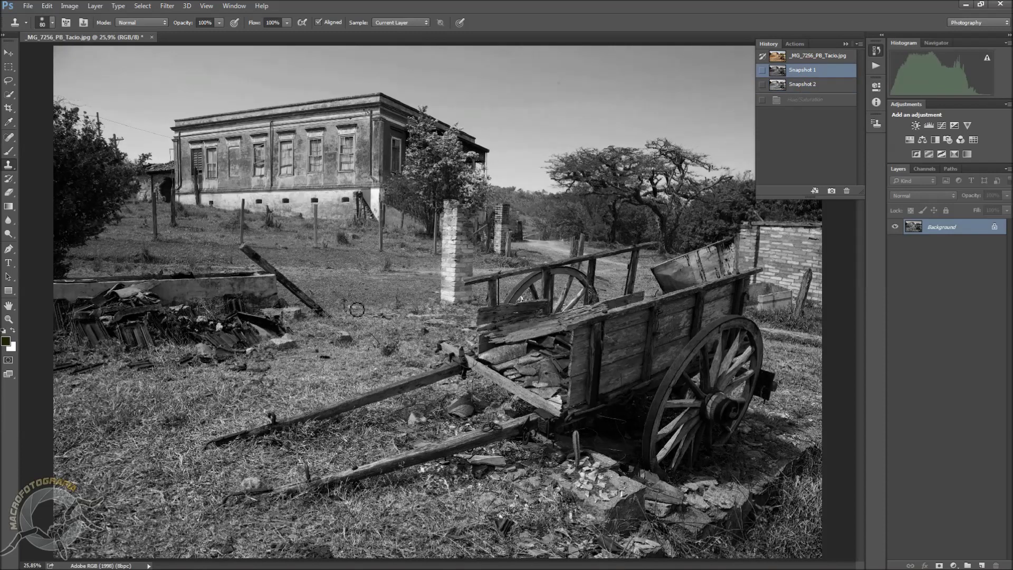
# - Collapse the history and close the photo without saving its changes
pyautogui.click(846, 45)
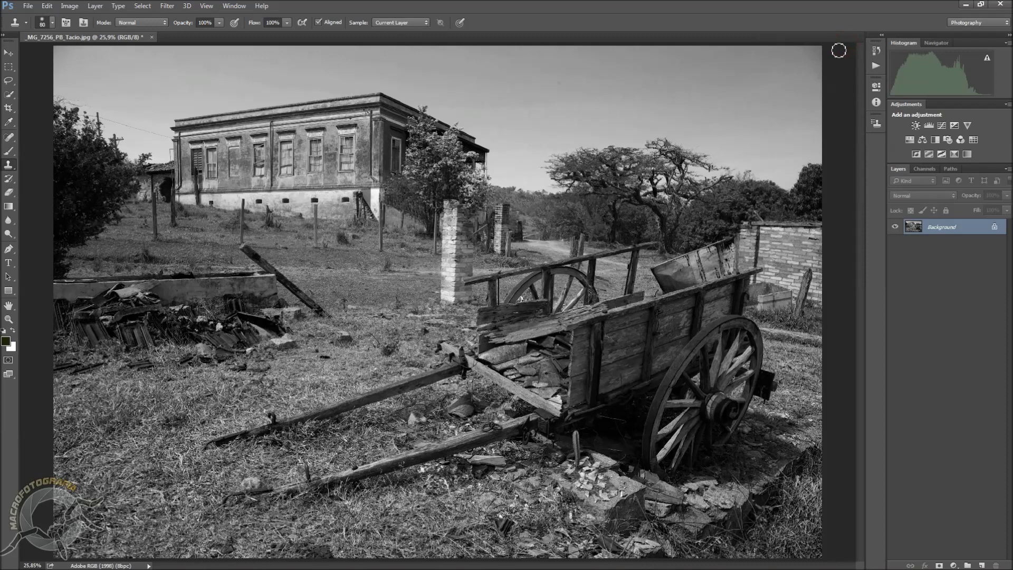
pyautogui.click(152, 37)
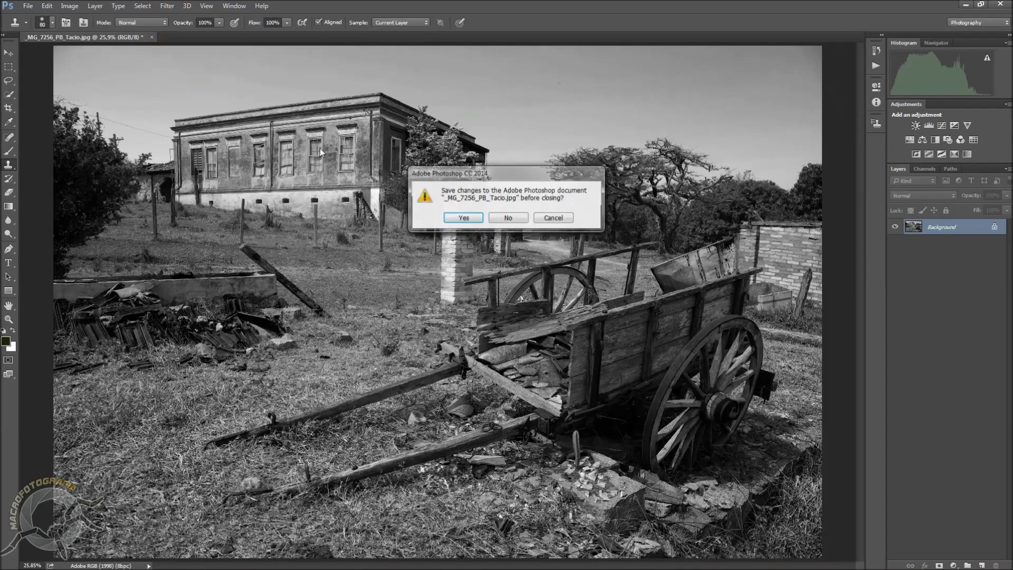
pyautogui.click(504, 217)
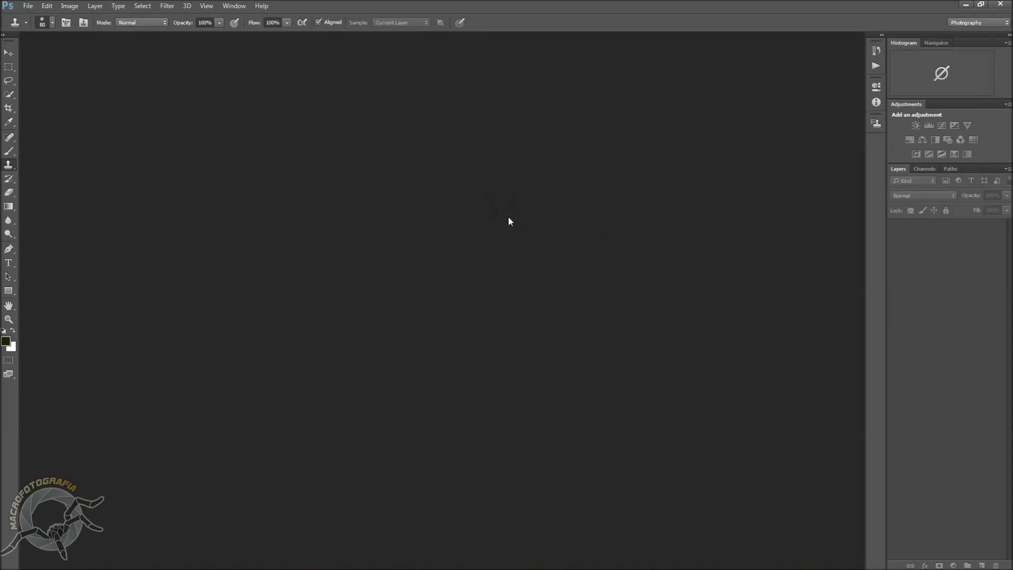